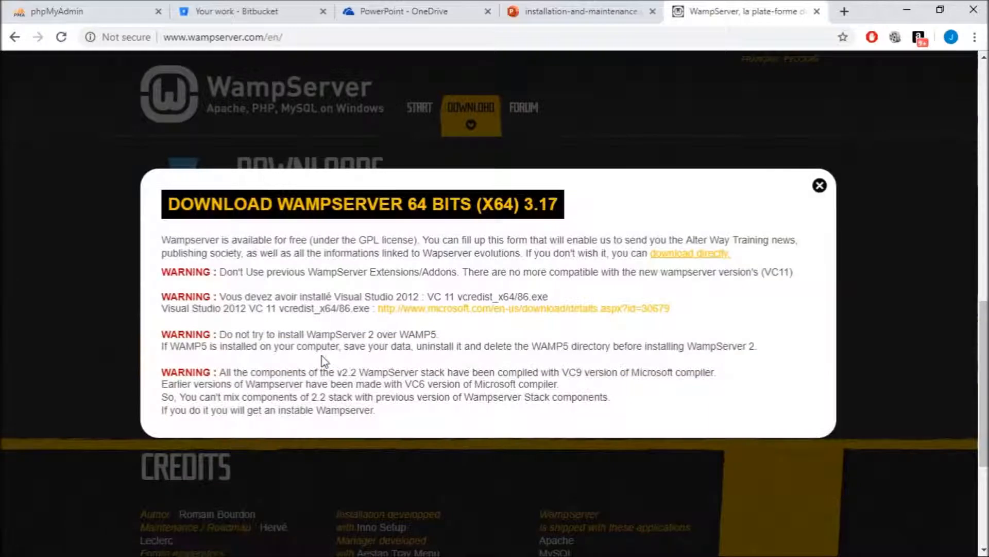
- Download the WampServer 3.1.7 x64 installer directly from SourceForge and save it to Downloads
{"action": "left_click", "coordinate": [676, 256]}
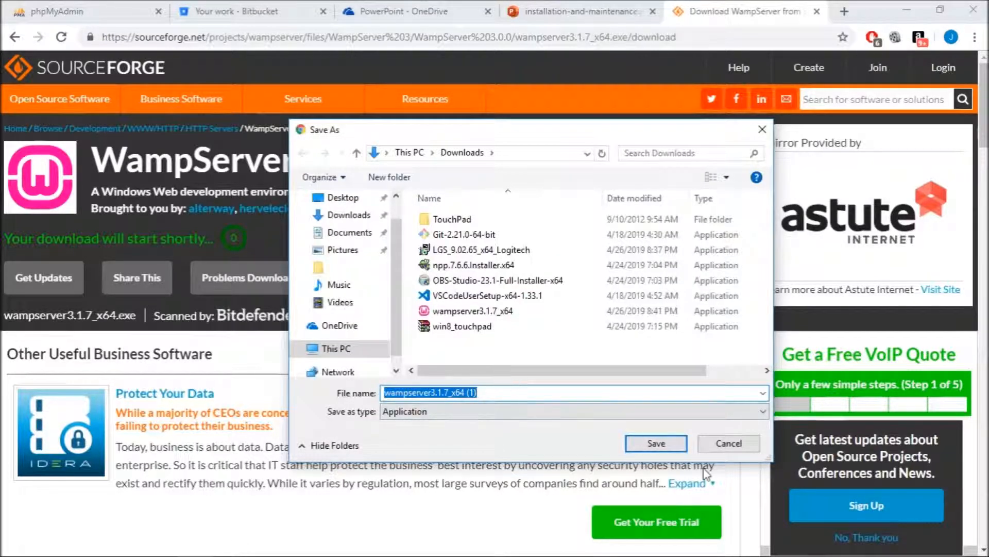
{"action": "left_click", "coordinate": [661, 444]}
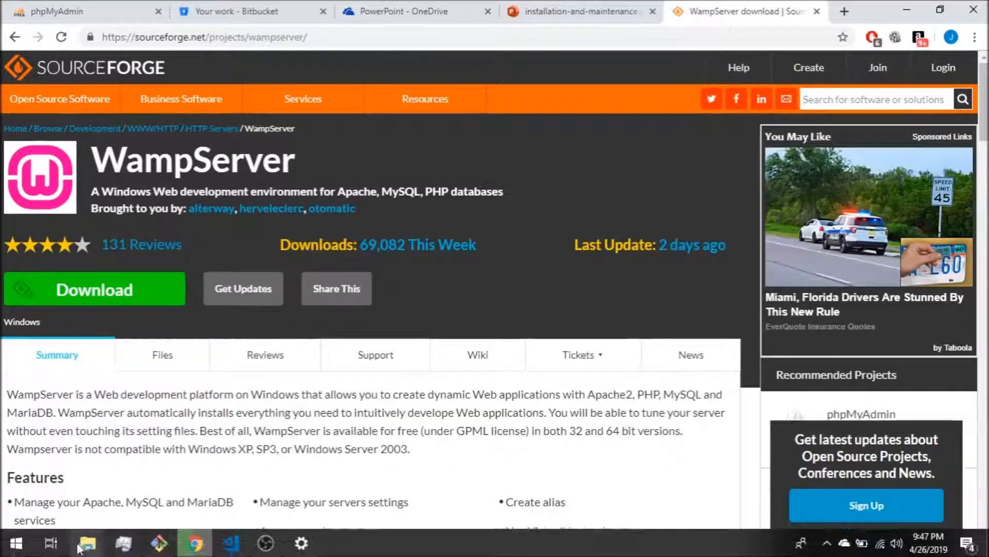
- Select the wampserver3.1.7_x64 installer in the Downloads folder and launch it
{"action": "mouse_move", "coordinate": [86, 547]}
{"action": "left_click", "coordinate": [82, 501]}
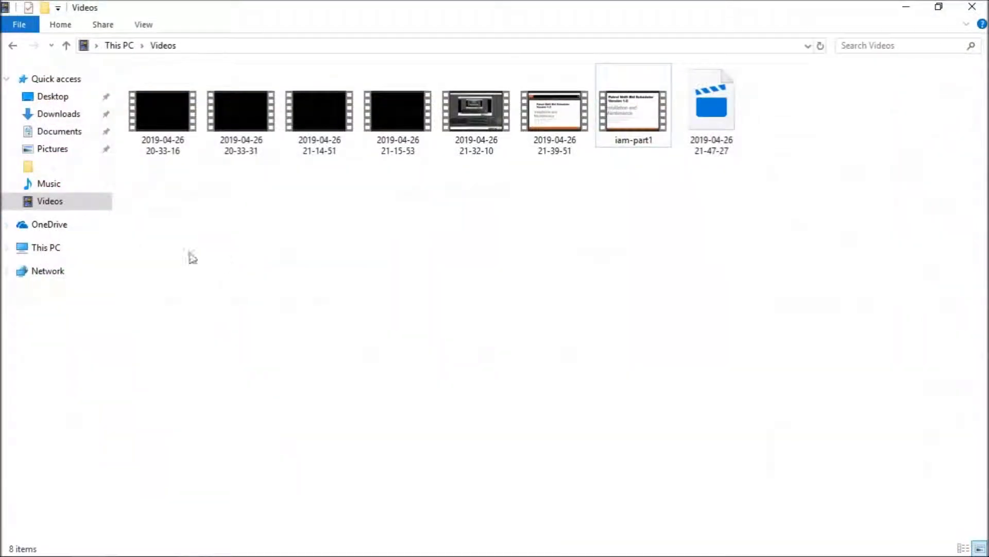
{"action": "left_click", "coordinate": [58, 113]}
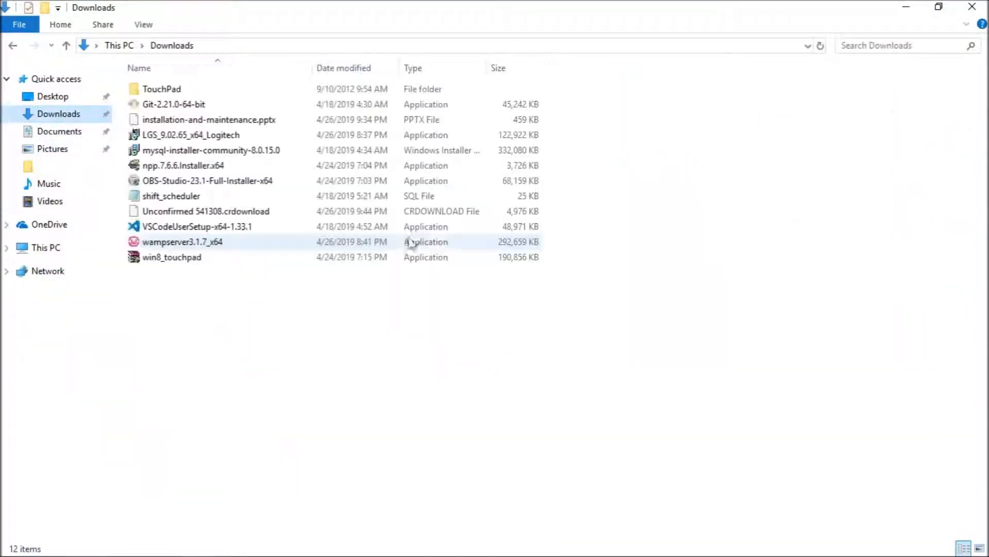
{"action": "left_click", "coordinate": [221, 249]}
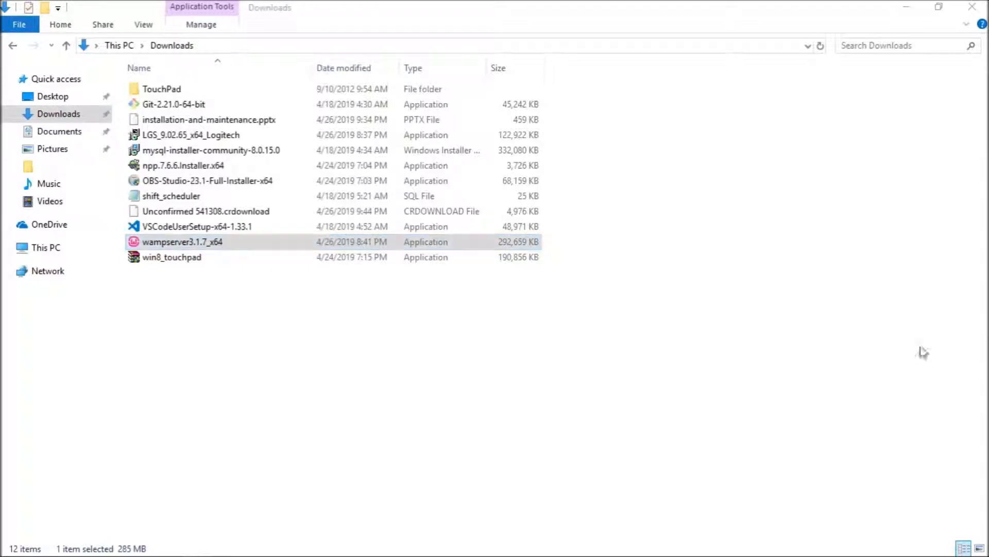
{"action": "left_click", "coordinate": [906, 11]}
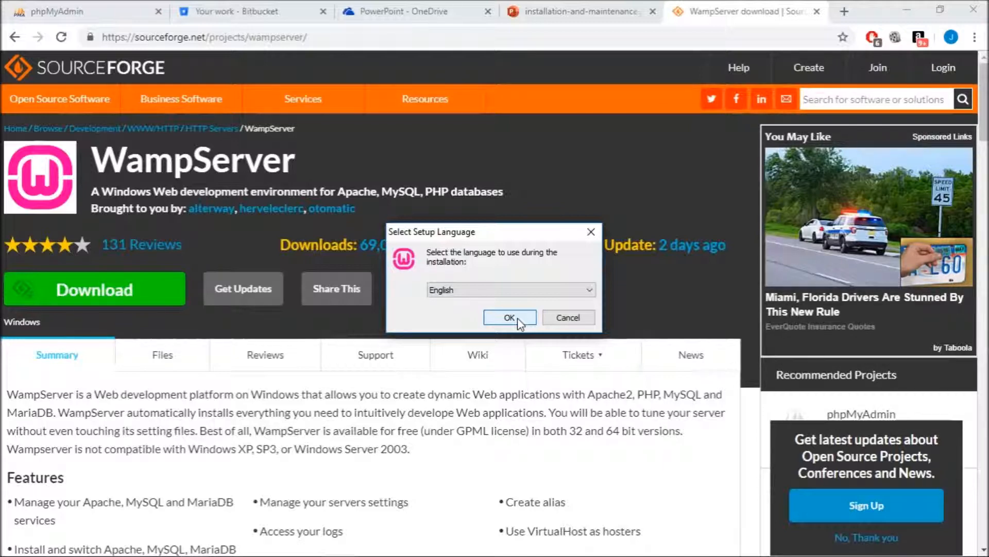
- Choose English, accept the license, and set the install destination to c:\wamp64_1
{"action": "left_click", "coordinate": [518, 317]}
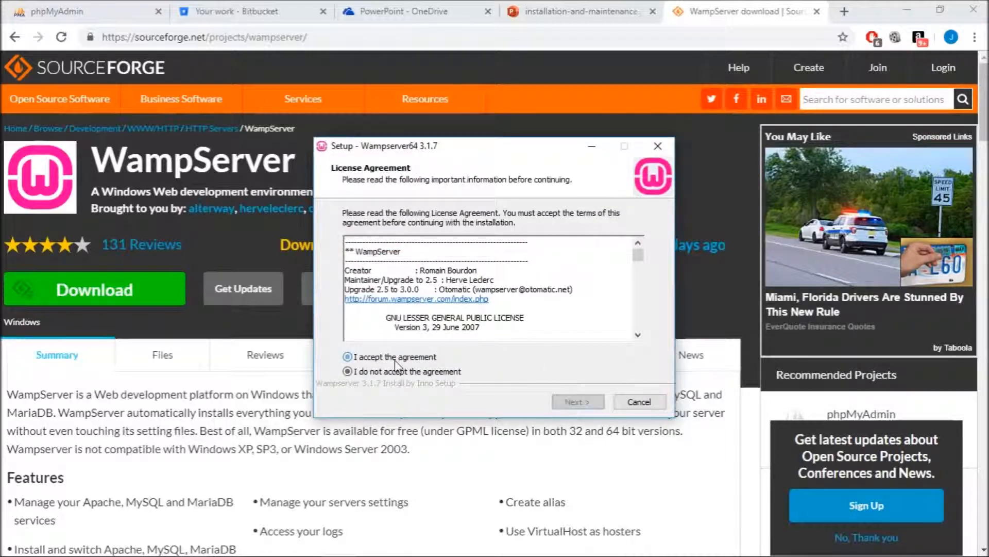
{"action": "left_click", "coordinate": [367, 358]}
{"action": "left_click", "coordinate": [577, 403]}
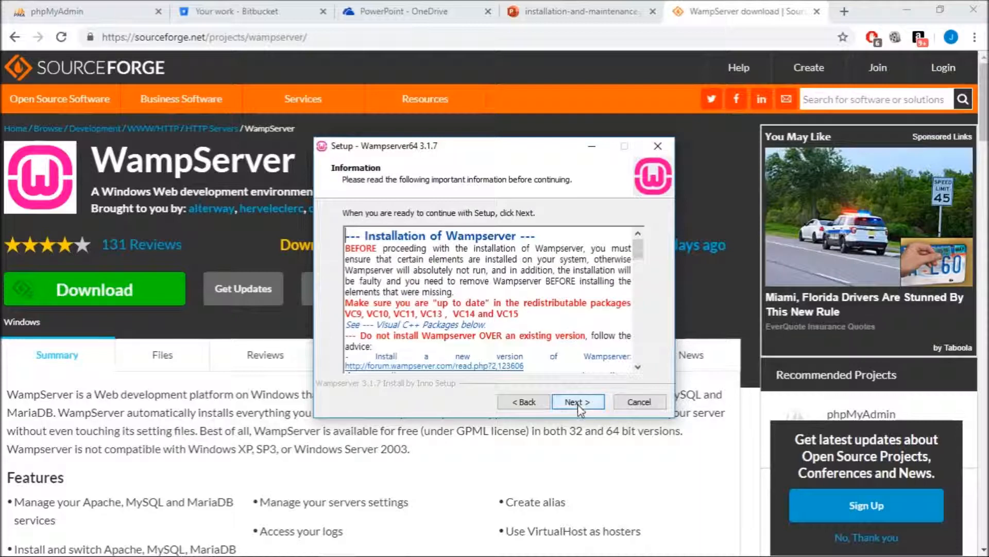
{"action": "left_click", "coordinate": [577, 403]}
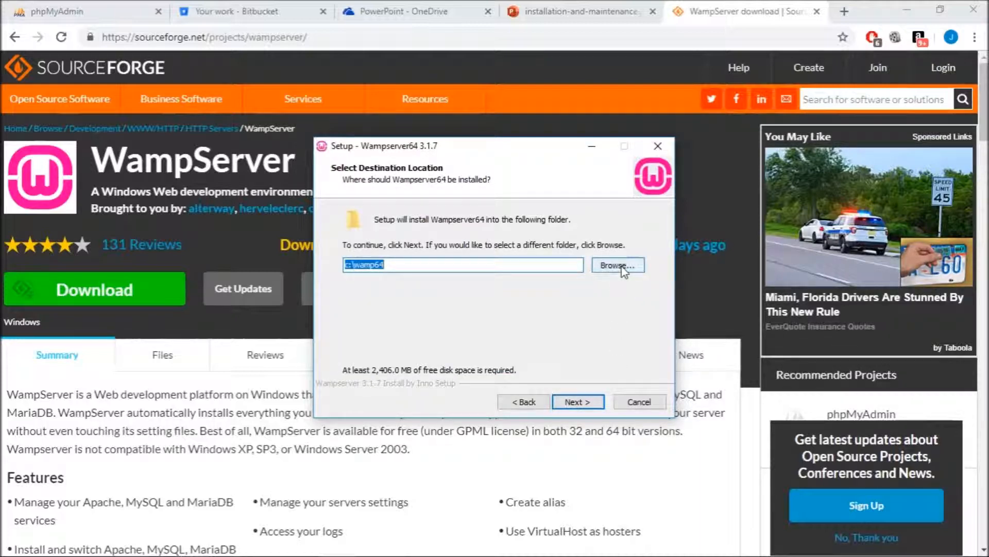
{"action": "left_click", "coordinate": [434, 263]}
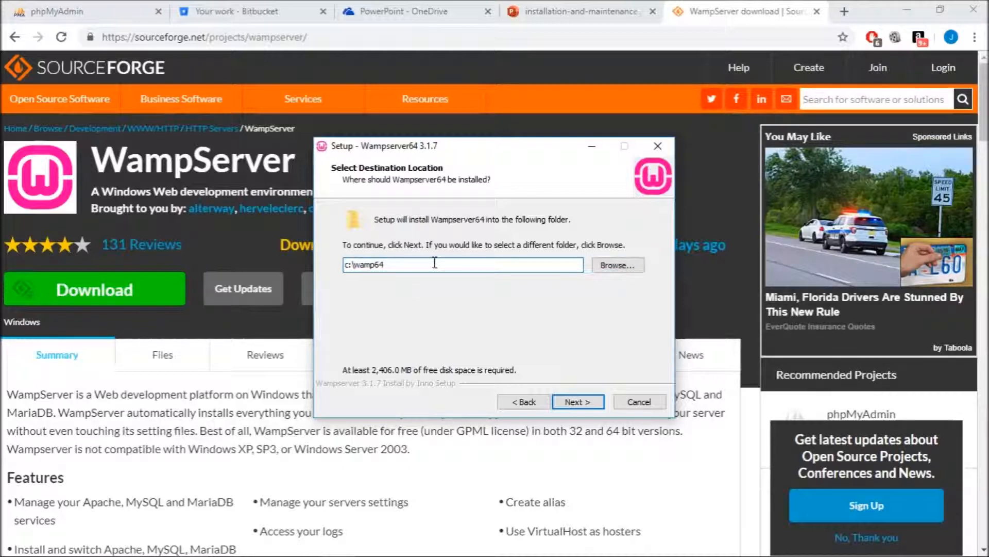
{"action": "type", "text": "_1"}
{"action": "left_click", "coordinate": [572, 402]}
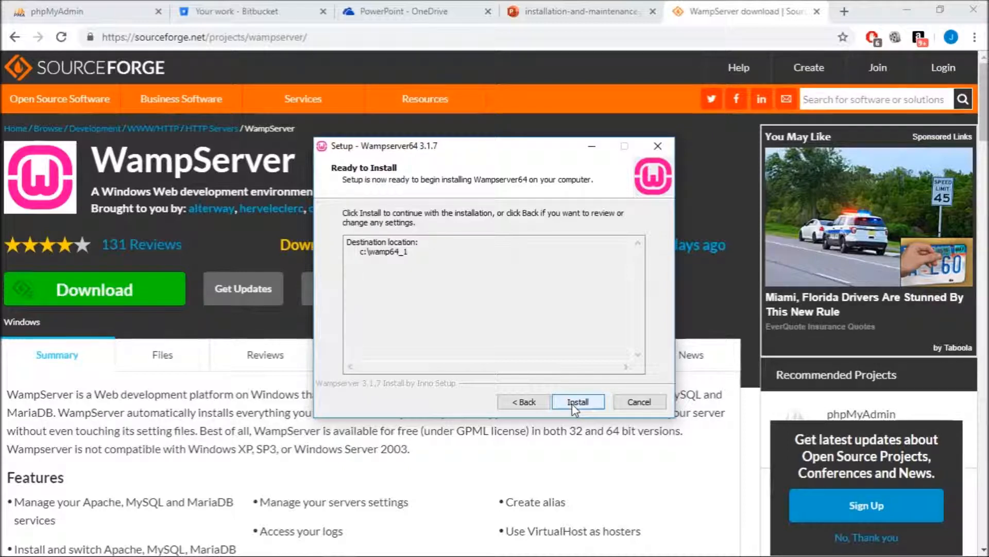
- Install WampServer 3.1.7, keeping Internet Explorer and Notepad as defaults, and finish the wizard
{"action": "left_click", "coordinate": [572, 403]}
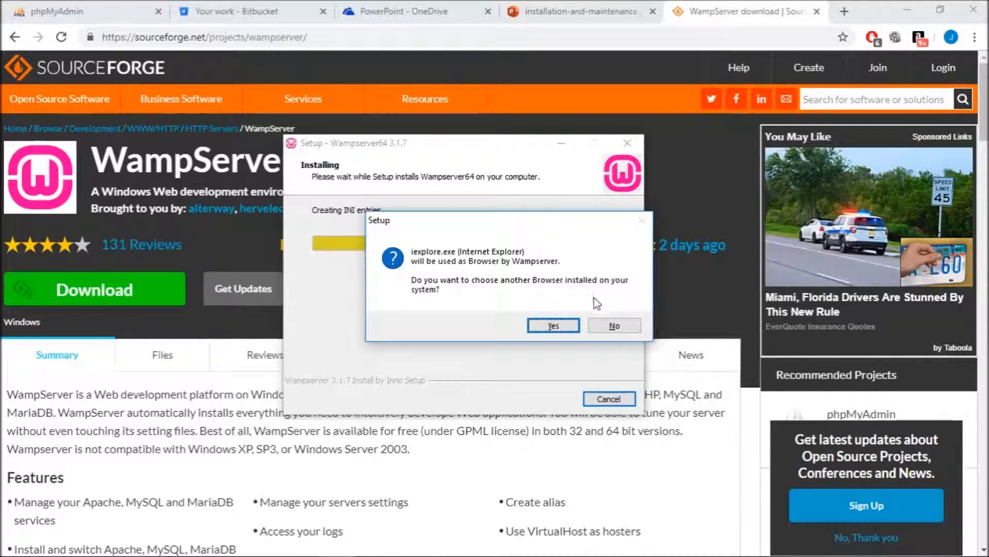
{"action": "left_click", "coordinate": [608, 326]}
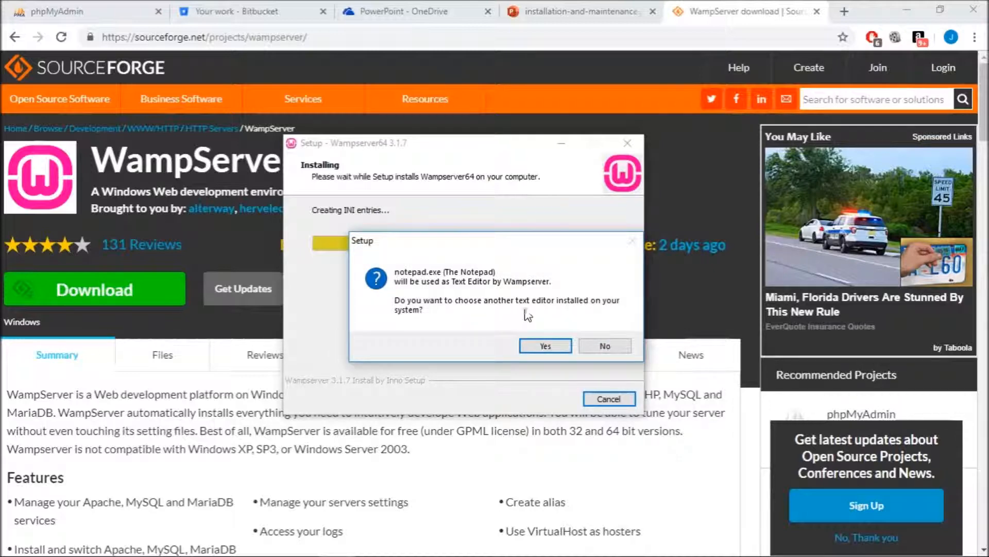
{"action": "left_click", "coordinate": [609, 348]}
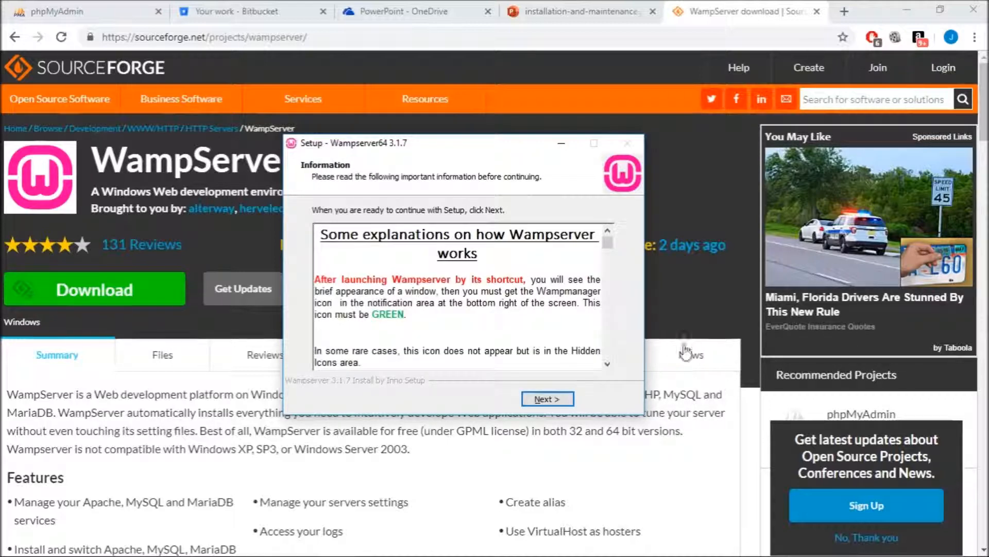
{"action": "left_click", "coordinate": [565, 398]}
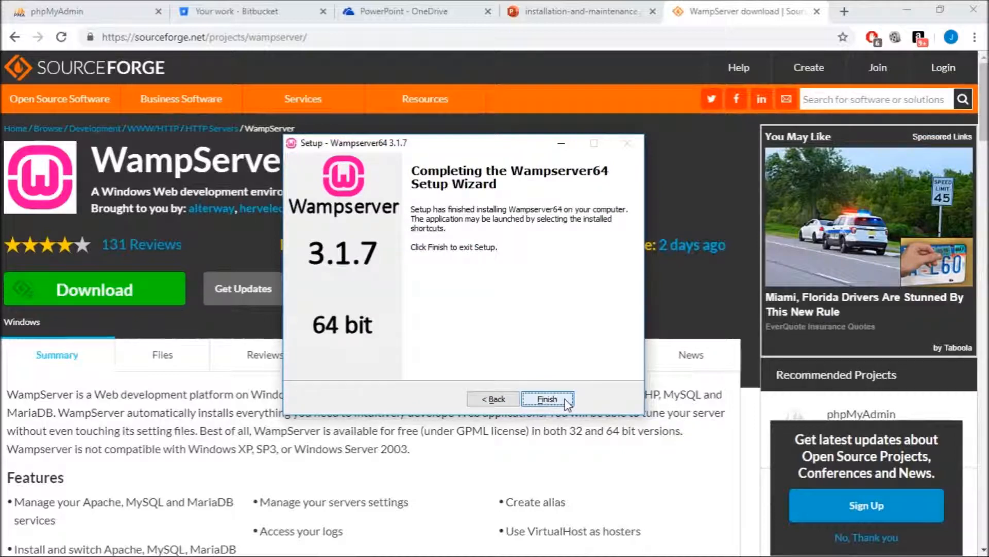
{"action": "left_click", "coordinate": [566, 400]}
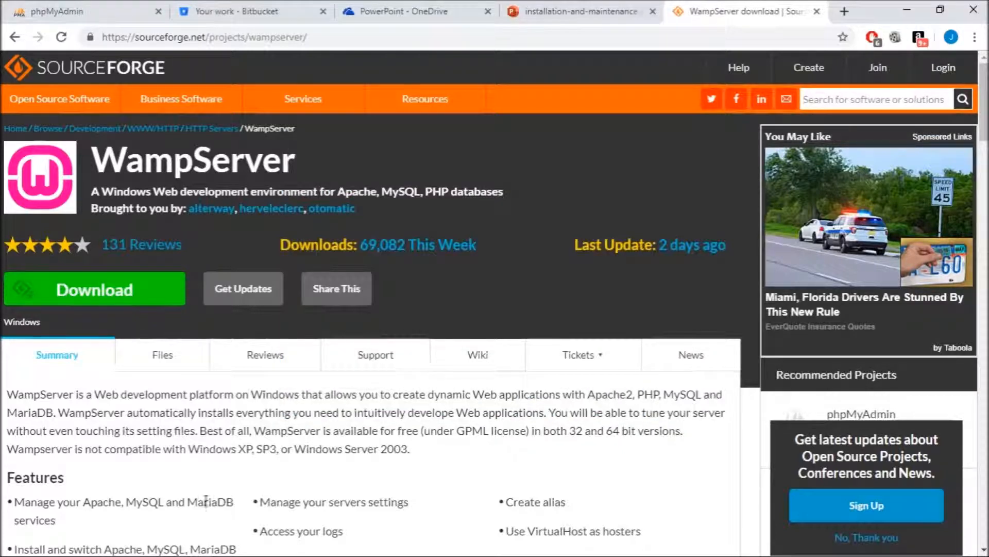
- Browse from This PC to drive C: and open the new wamp64_1 folder
{"action": "mouse_move", "coordinate": [89, 548]}
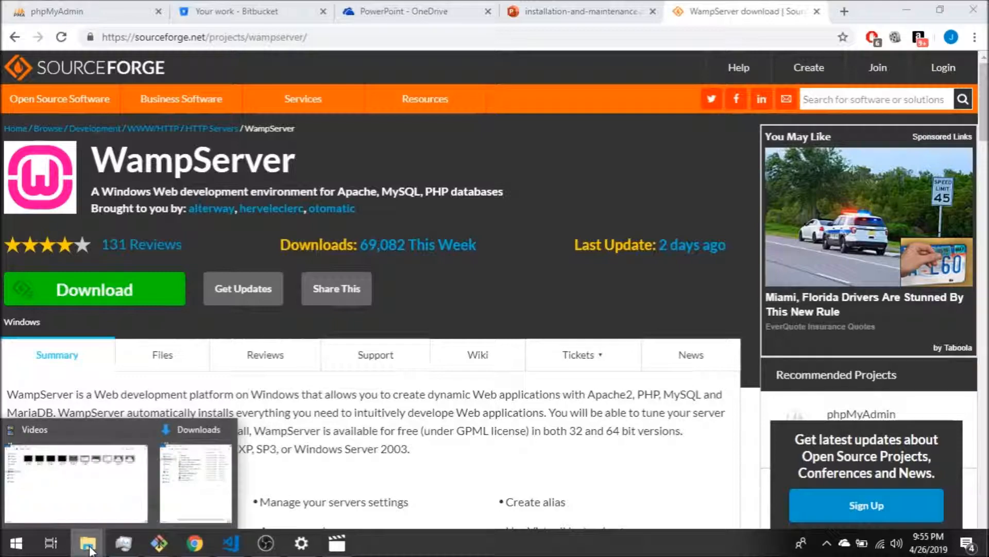
{"action": "mouse_move", "coordinate": [95, 499]}
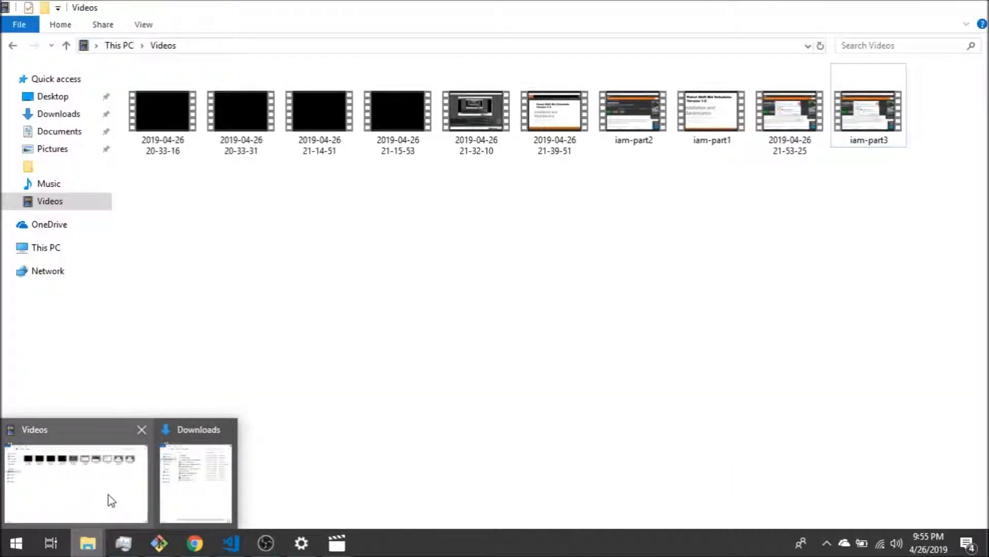
{"action": "left_click", "coordinate": [109, 494]}
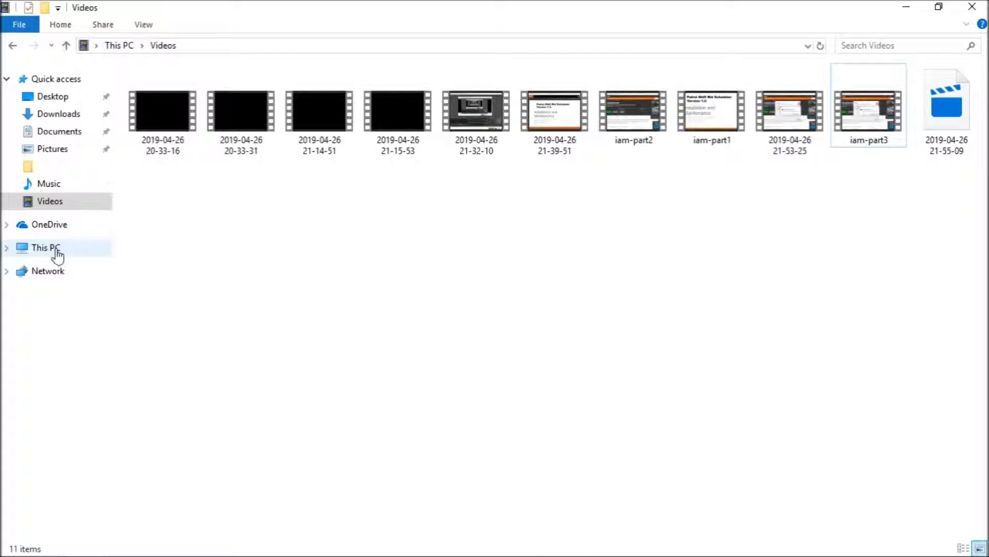
{"action": "left_click", "coordinate": [56, 253]}
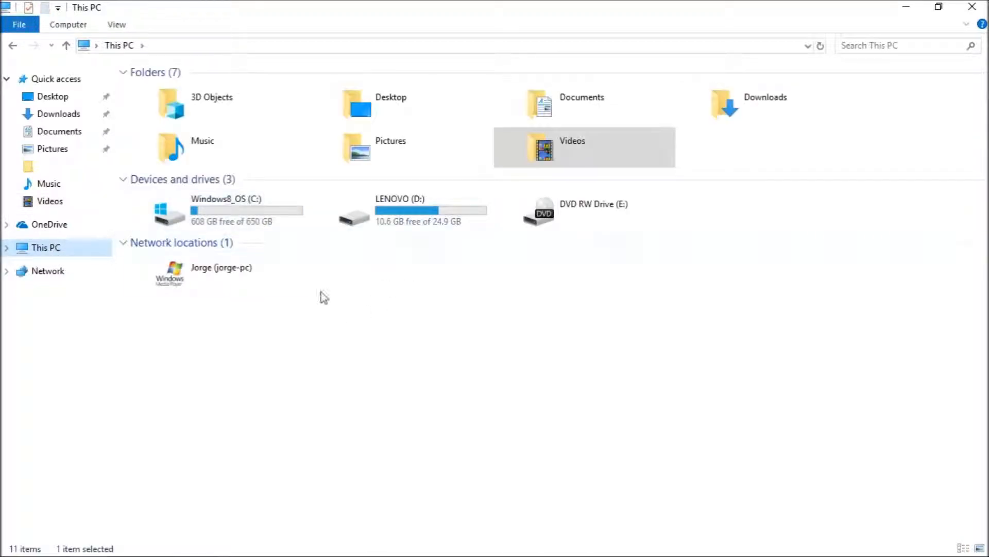
{"action": "double_click", "coordinate": [263, 218]}
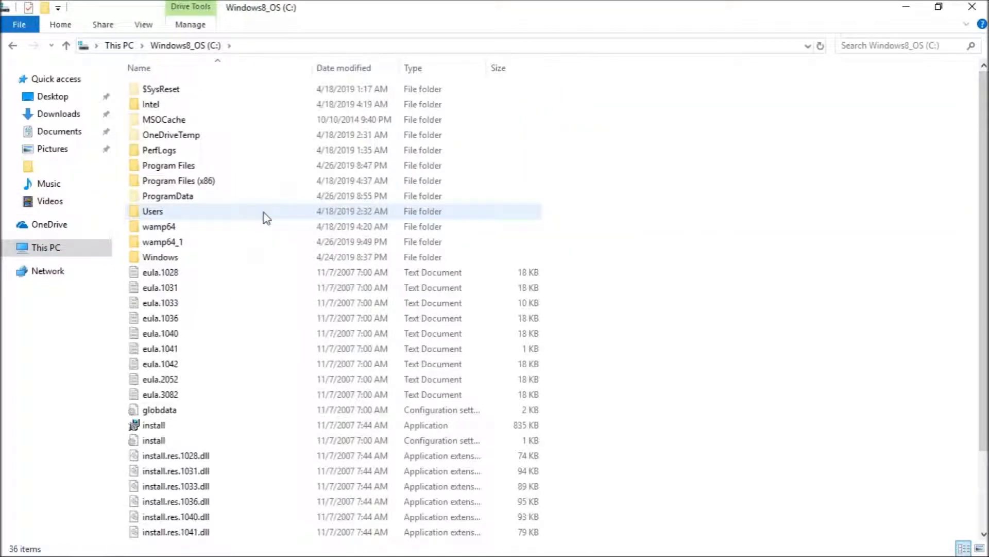
{"action": "left_click", "coordinate": [200, 245]}
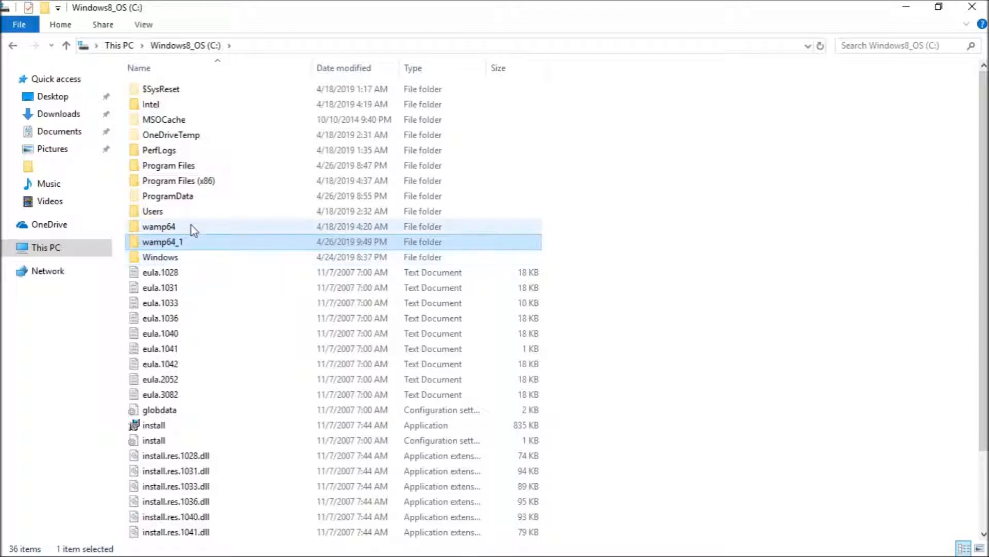
{"action": "left_click", "coordinate": [193, 230]}
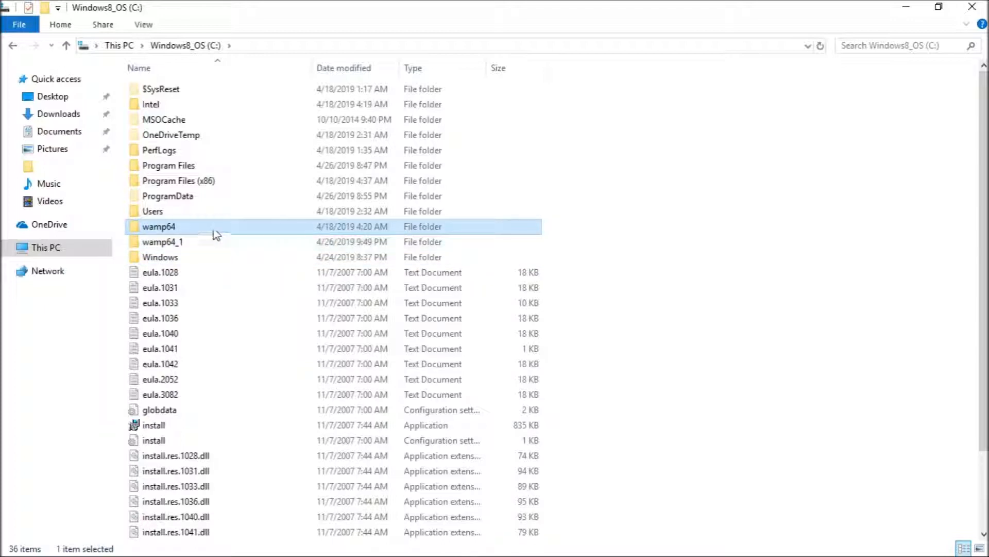
{"action": "left_click", "coordinate": [195, 246]}
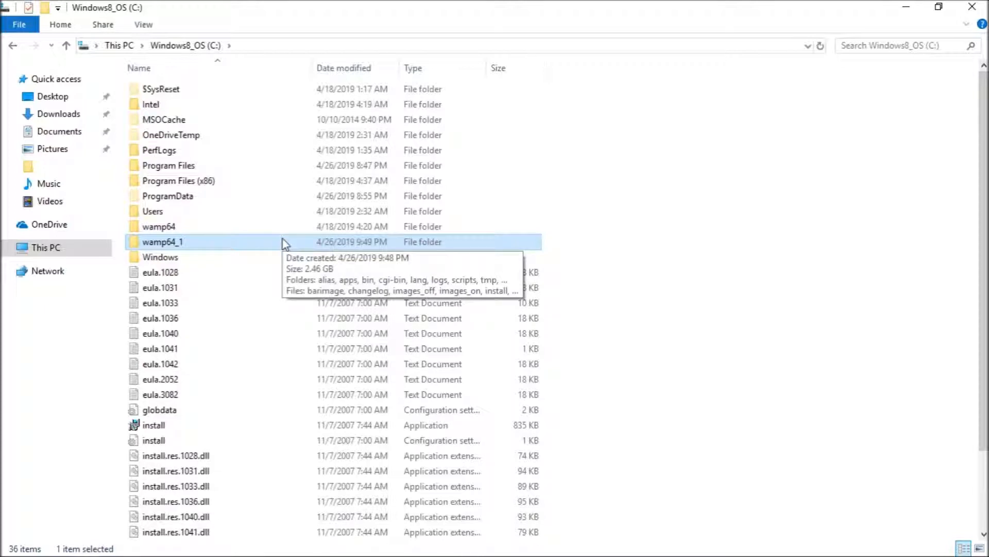
{"action": "double_click", "coordinate": [189, 245]}
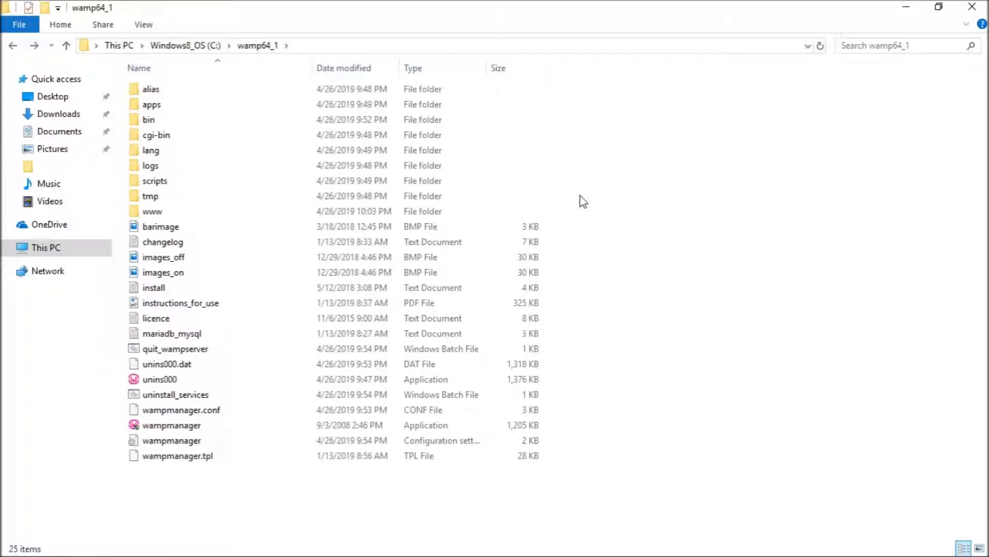
- Create a new folder named sfsc inside wamp64_1\www and open it
{"action": "double_click", "coordinate": [452, 215]}
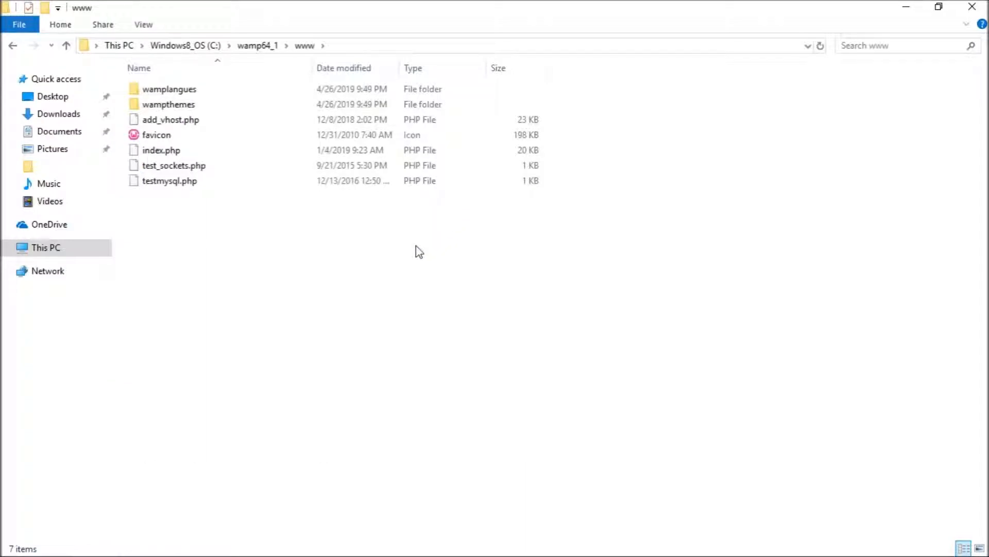
{"action": "right_click", "coordinate": [417, 247]}
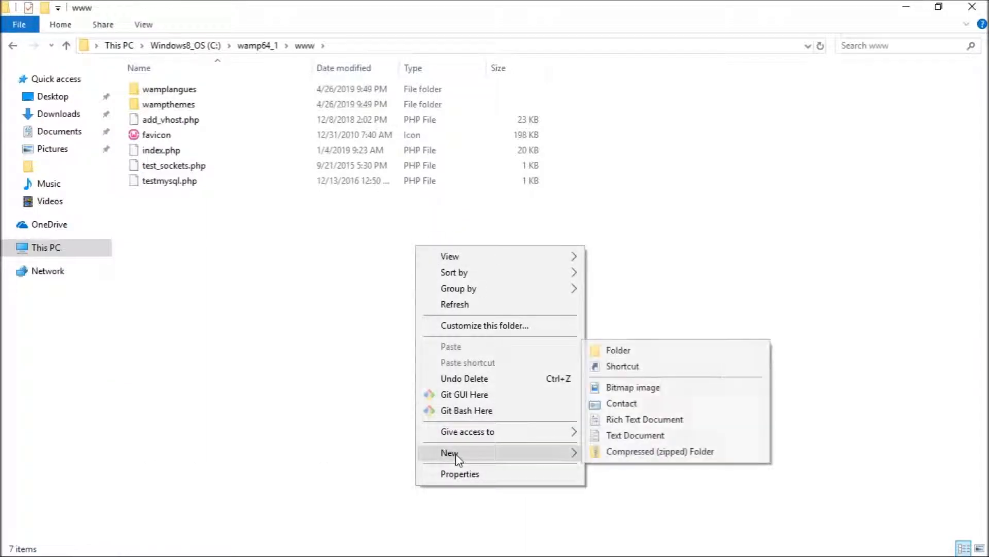
{"action": "left_click", "coordinate": [676, 352]}
{"action": "type", "text": "sfsc"}
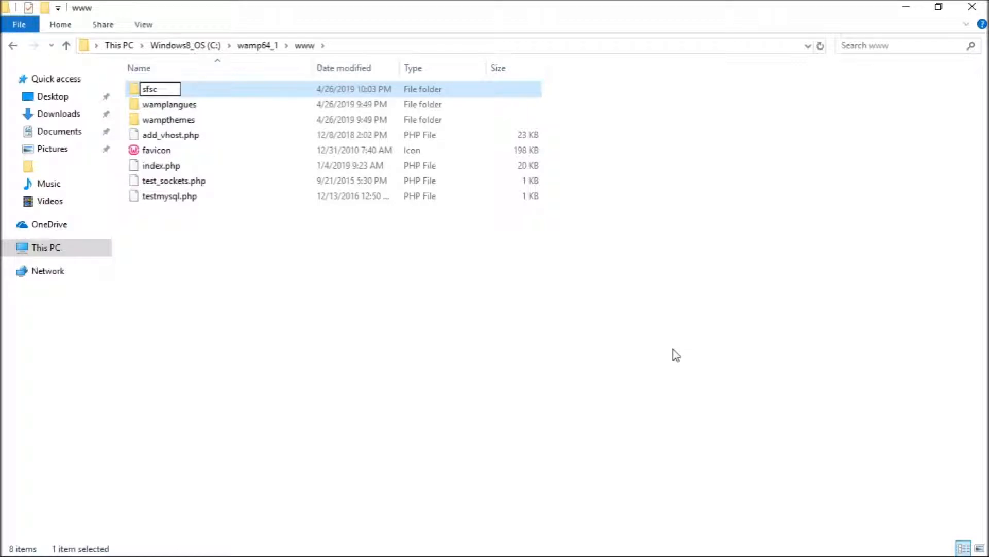
{"action": "key", "text": "Return"}
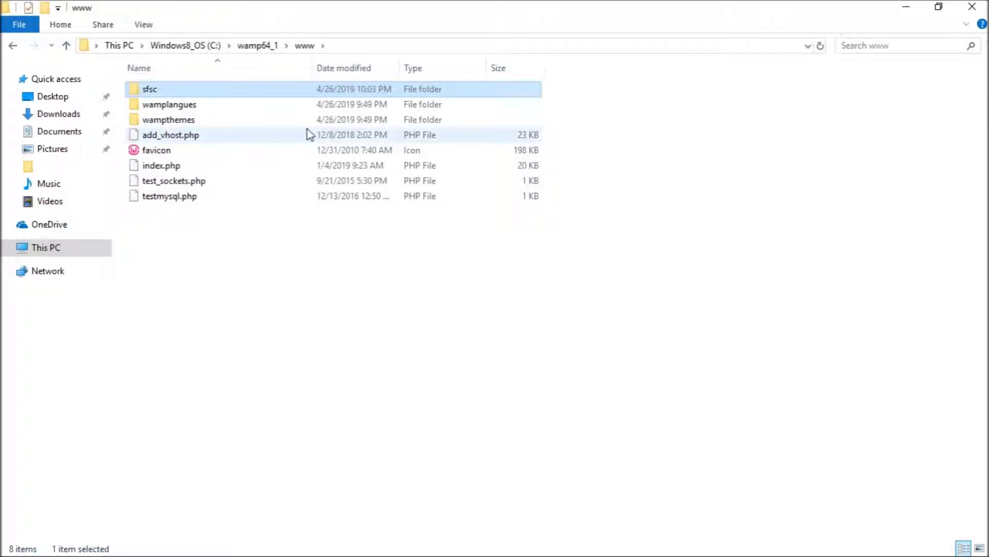
{"action": "double_click", "coordinate": [331, 93]}
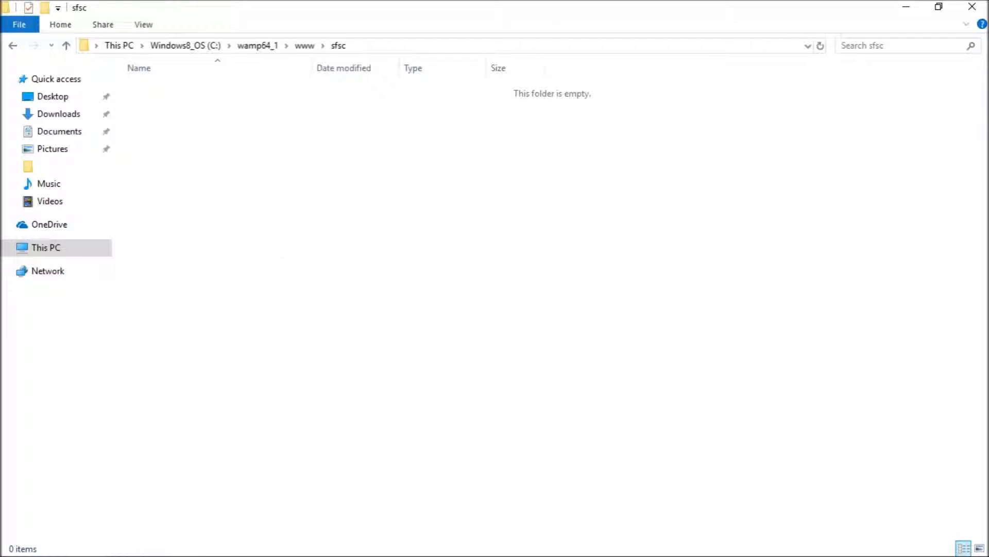
- Download the Patrol Shift Bid Scheduler master branch as a zip from Bitbucket
{"action": "mouse_move", "coordinate": [263, 535]}
{"action": "left_click", "coordinate": [199, 548]}
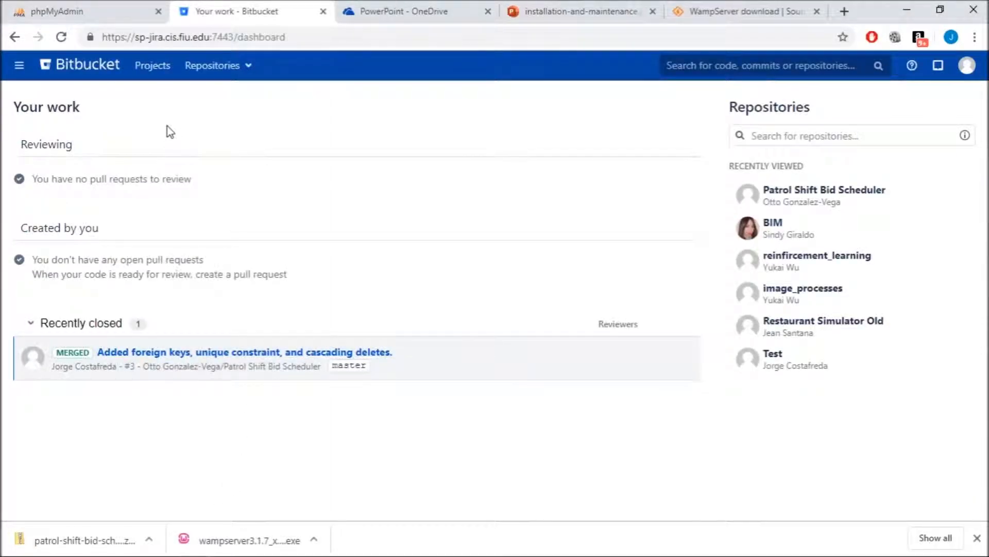
{"action": "left_click", "coordinate": [216, 65]}
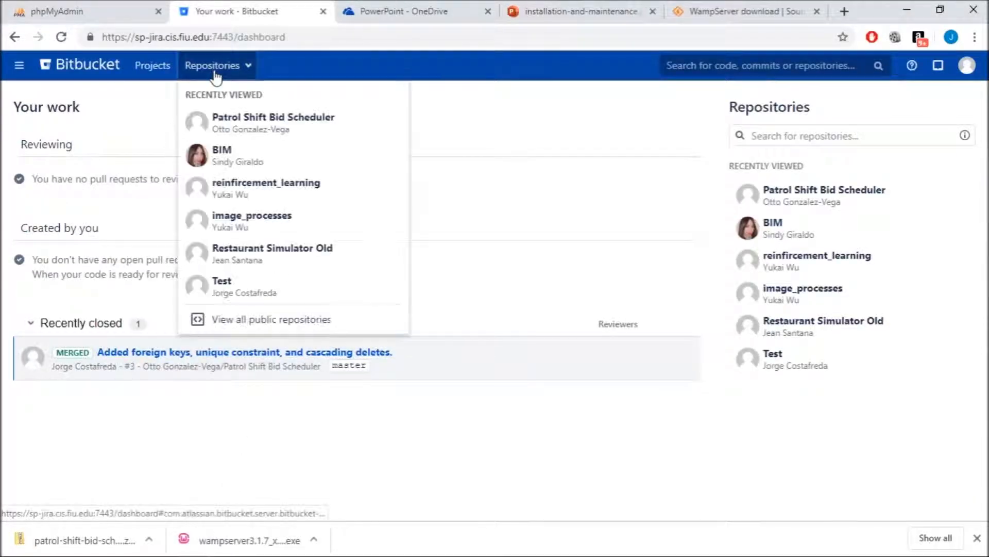
{"action": "left_click", "coordinate": [236, 122]}
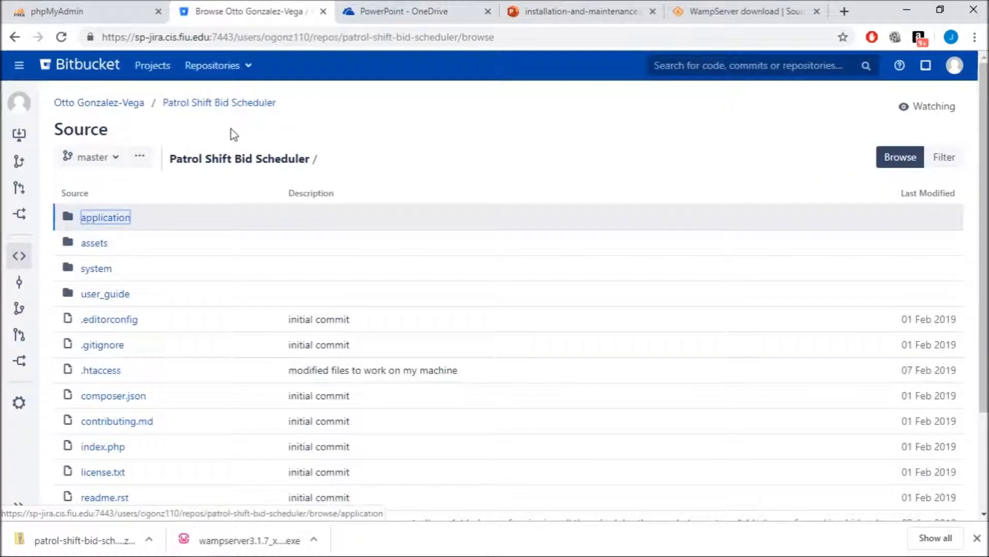
{"action": "left_click", "coordinate": [139, 156]}
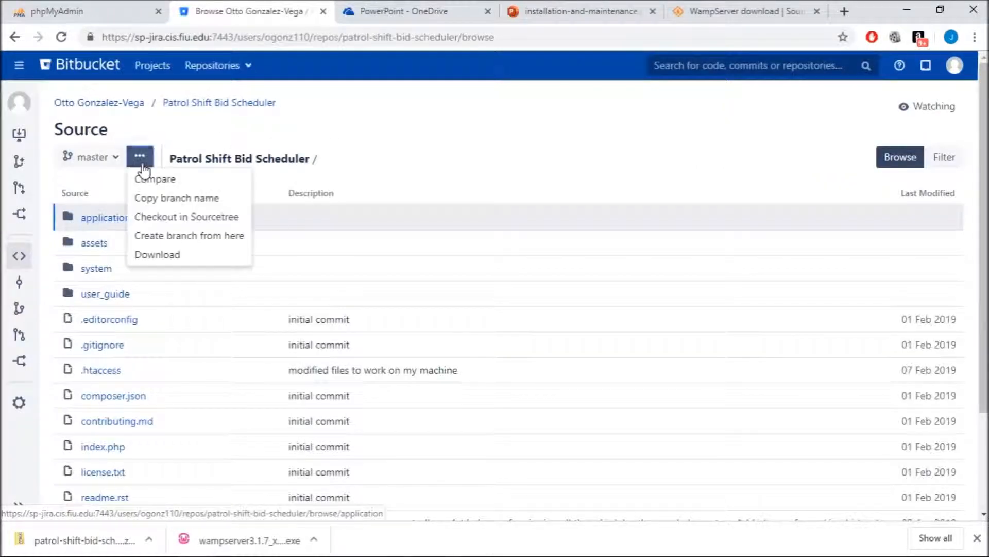
{"action": "left_click", "coordinate": [164, 258]}
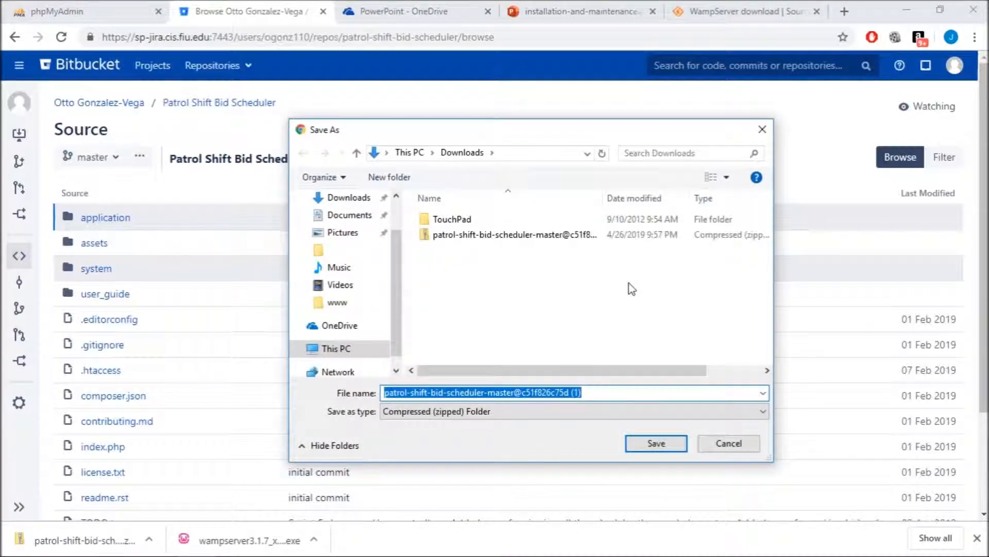
- Open the previously downloaded scheduler zip's contents in a new window
{"action": "left_click", "coordinate": [526, 242]}
{"action": "right_click", "coordinate": [501, 236]}
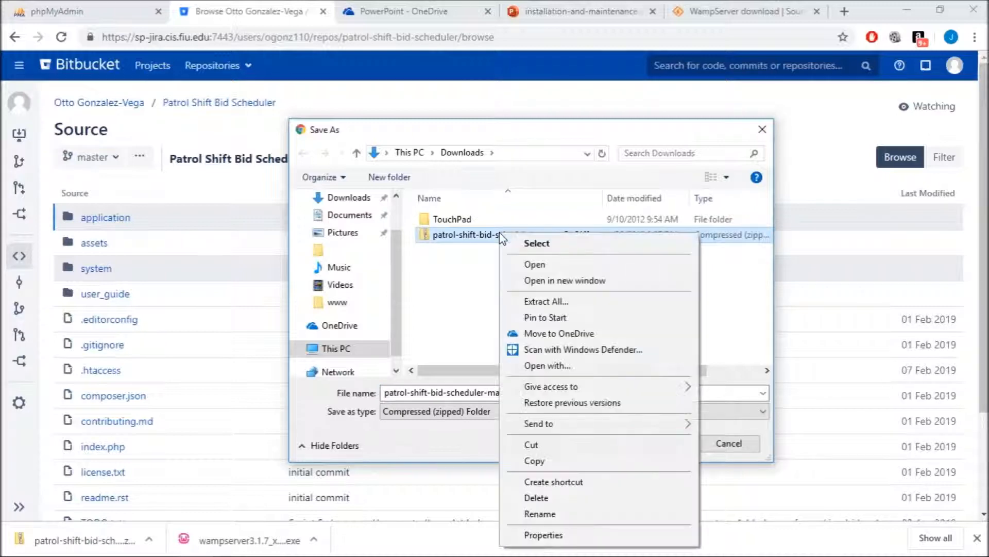
{"action": "left_click", "coordinate": [592, 283]}
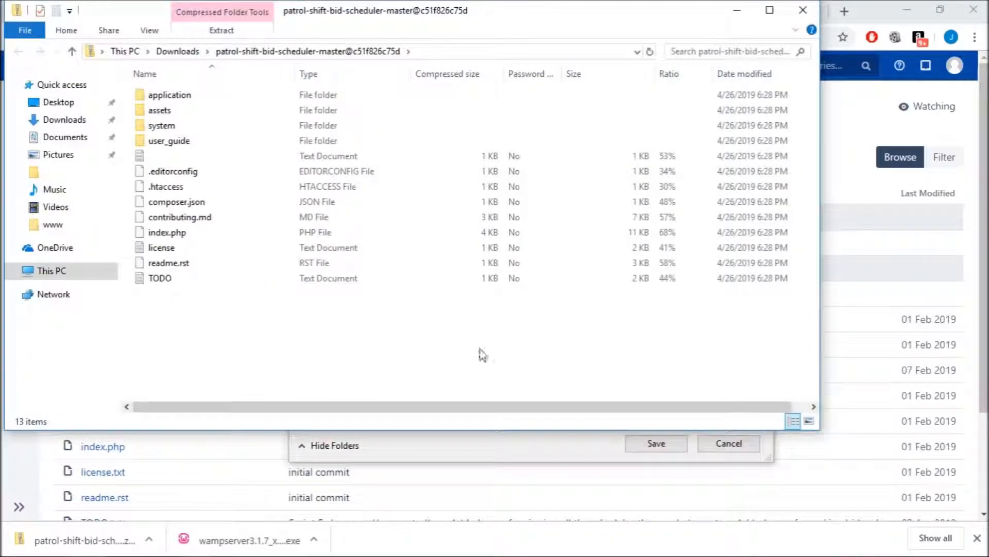
- Copy all 13 project items from the scheduler zip
{"action": "left_click_drag", "start_coordinate": [390, 344], "coordinate": [201, 88]}
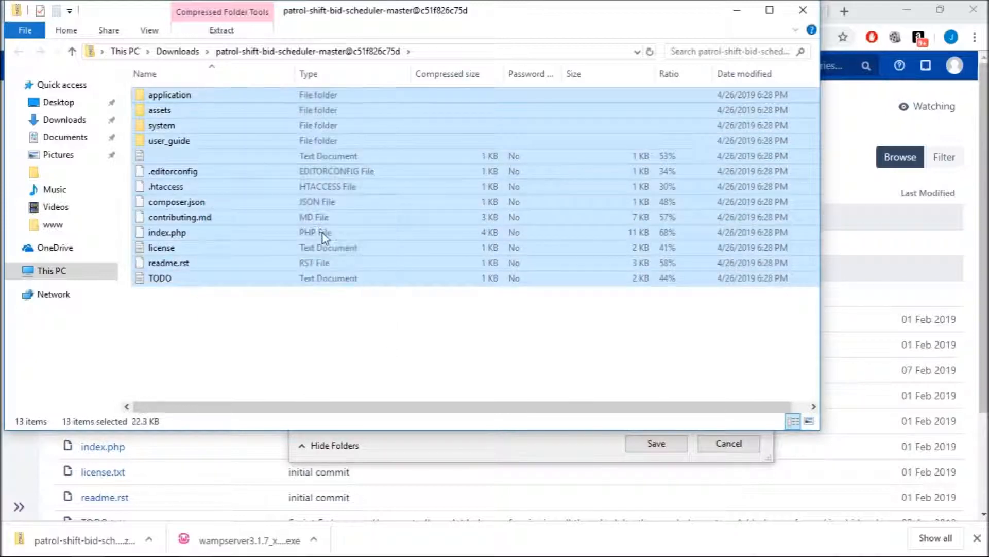
{"action": "right_click", "coordinate": [321, 240]}
{"action": "left_click", "coordinate": [367, 288]}
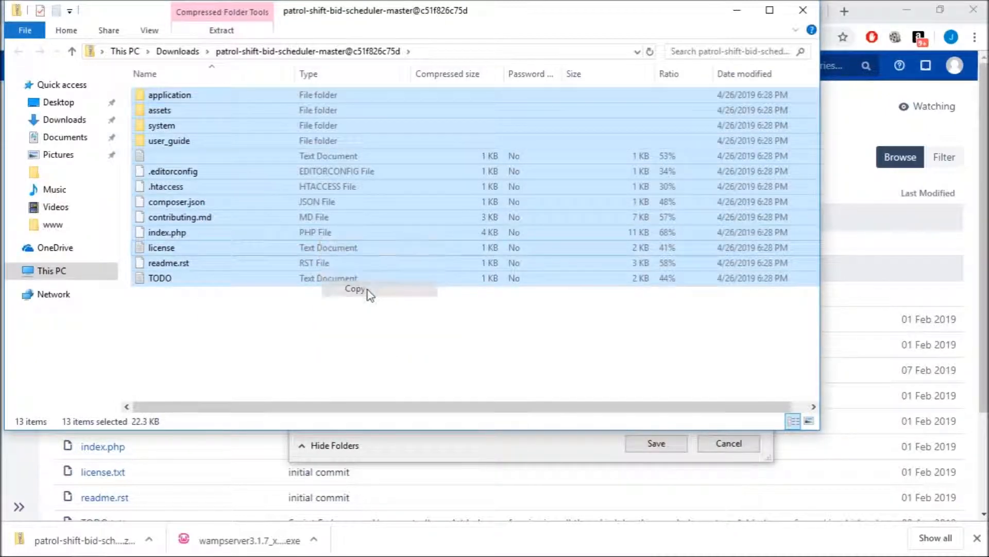
{"action": "left_click", "coordinate": [361, 316]}
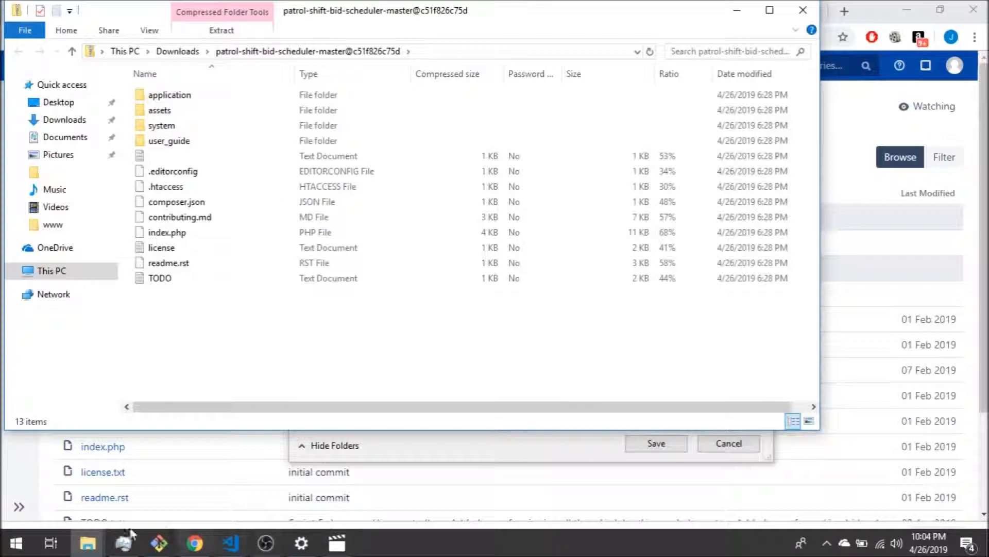
- Paste the copied items into the sfsc folder, then search Windows for 'uninstall'
{"action": "left_click", "coordinate": [87, 542]}
{"action": "left_click", "coordinate": [86, 485]}
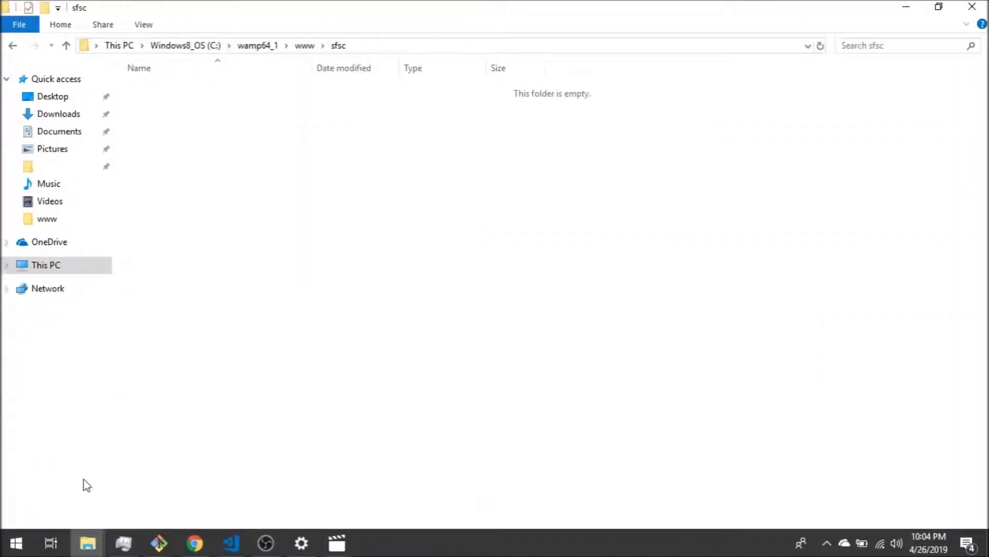
{"action": "left_click", "coordinate": [367, 47]}
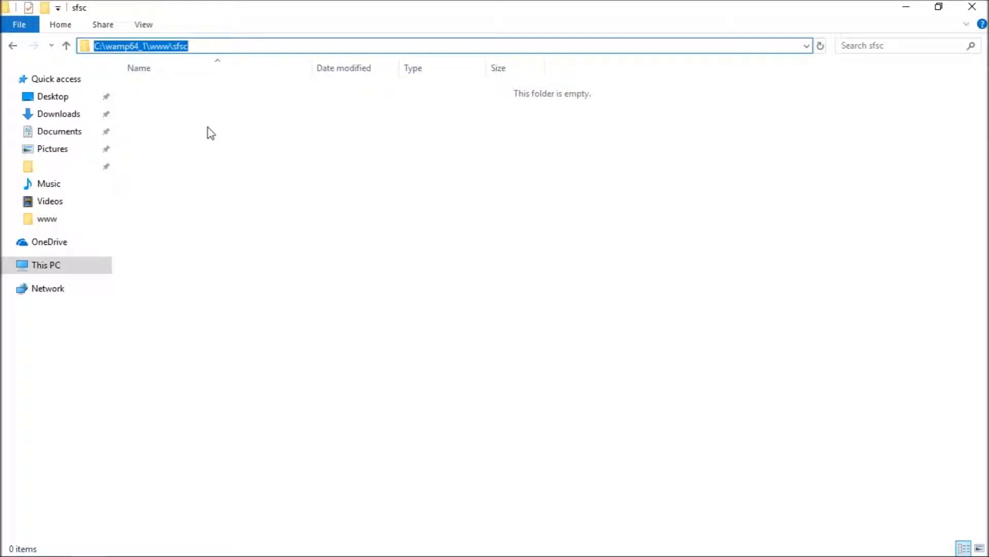
{"action": "left_click", "coordinate": [186, 129]}
{"action": "right_click", "coordinate": [186, 128]}
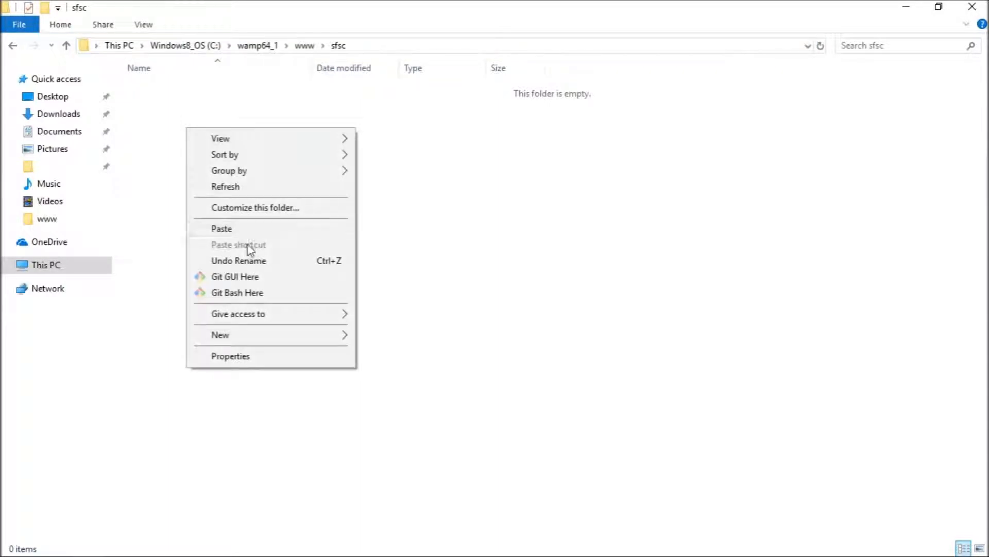
{"action": "left_click", "coordinate": [254, 230]}
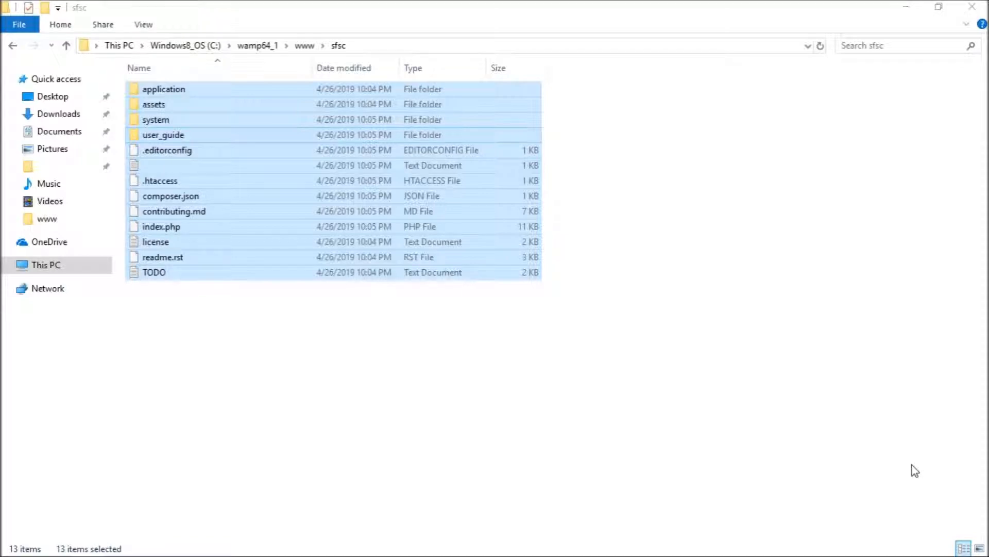
{"action": "key", "text": "super"}
{"action": "type", "text": "uninstall"}
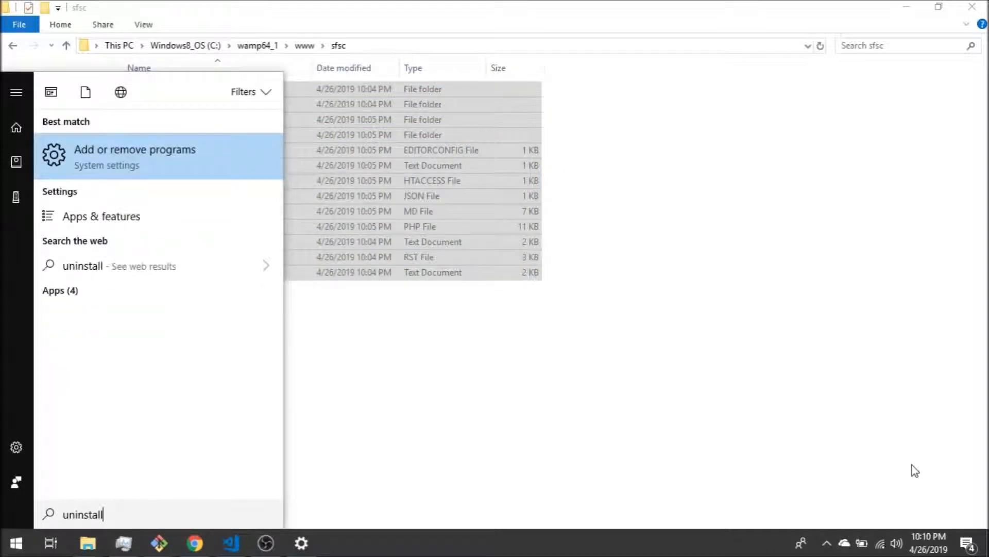
- Open Add or remove programs and review the Visual C++ Redistributables matching 'redistri'
{"action": "left_click", "coordinate": [116, 166]}
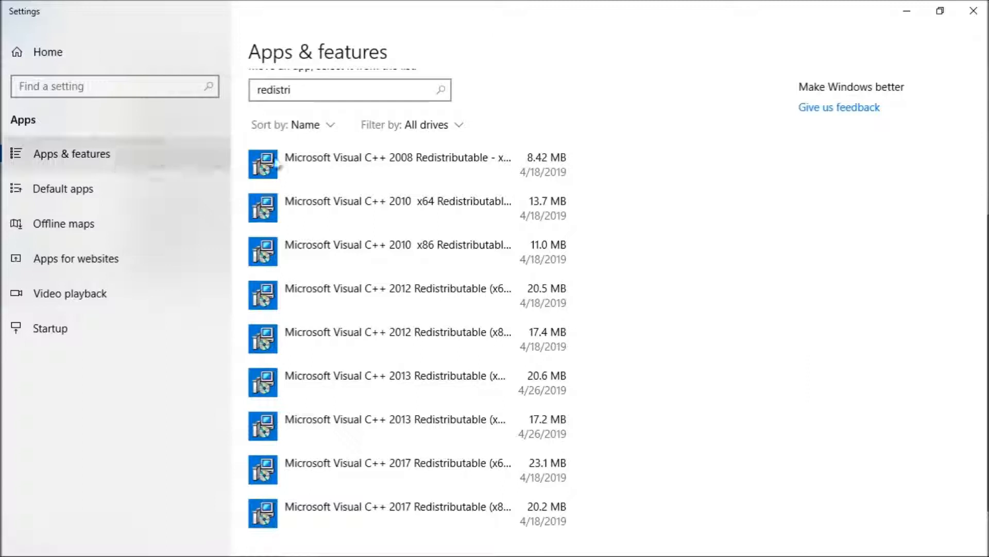
{"action": "scroll", "coordinate": [592, 211], "scroll_direction": "up", "scroll_amount": 3}
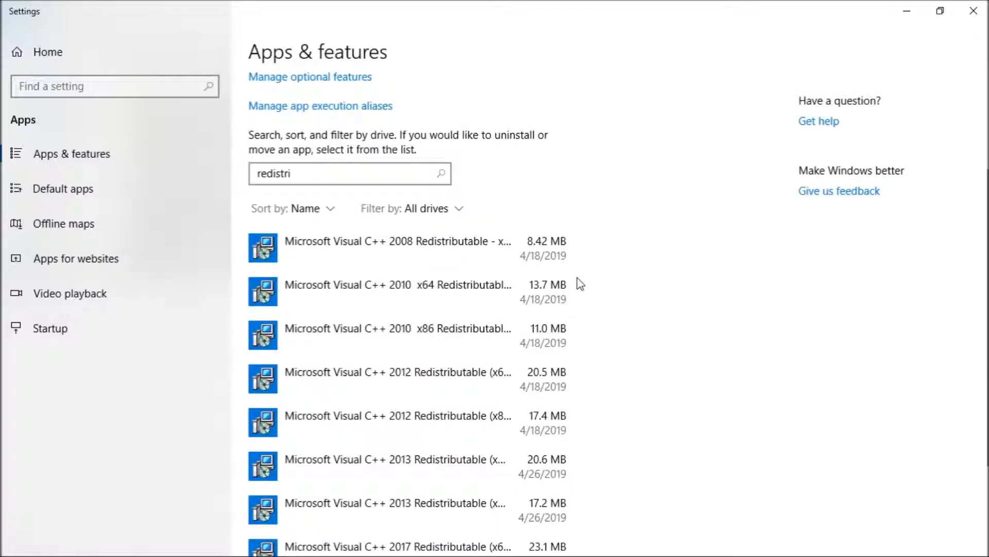
{"action": "scroll", "coordinate": [577, 277], "scroll_direction": "up", "scroll_amount": 3}
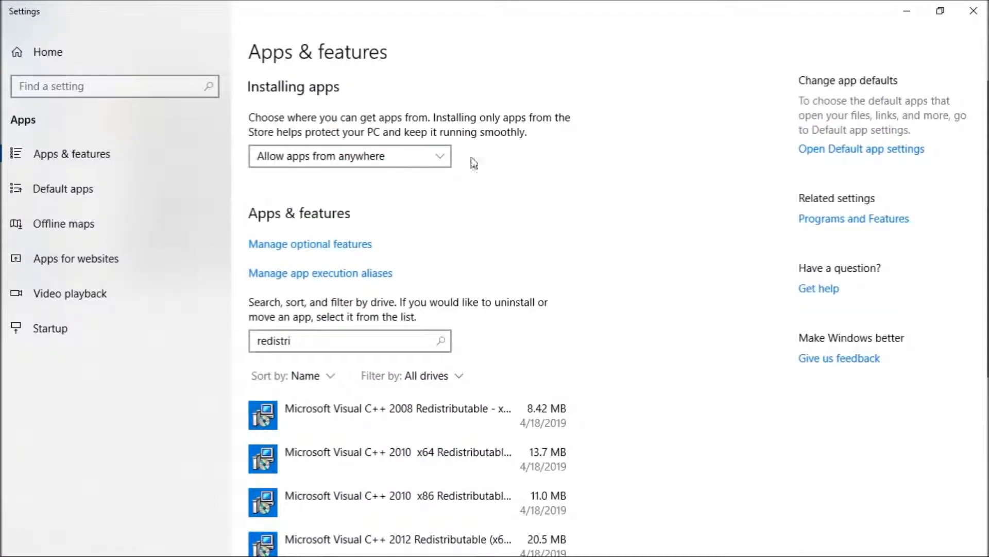
{"action": "scroll", "coordinate": [563, 291], "scroll_direction": "down", "scroll_amount": 3}
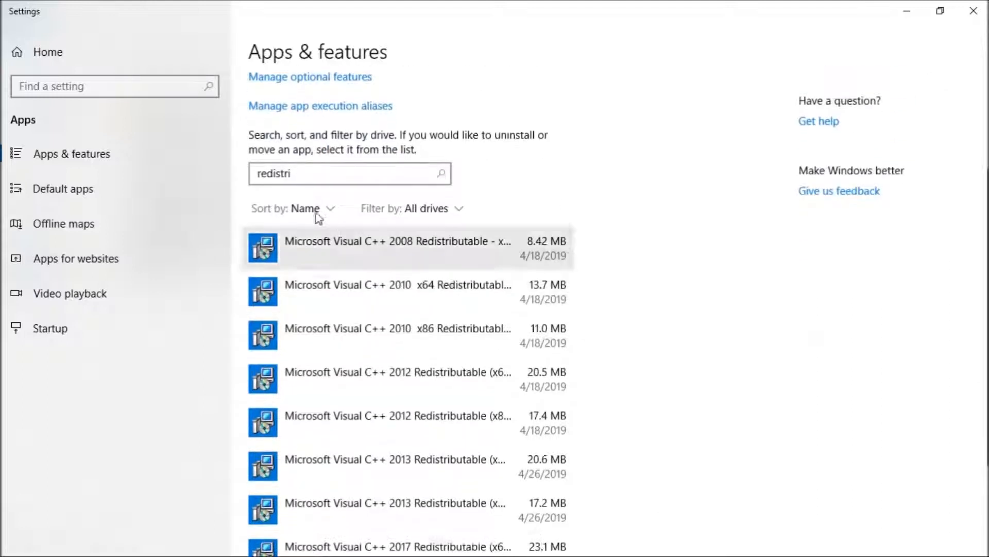
{"action": "left_click", "coordinate": [336, 176]}
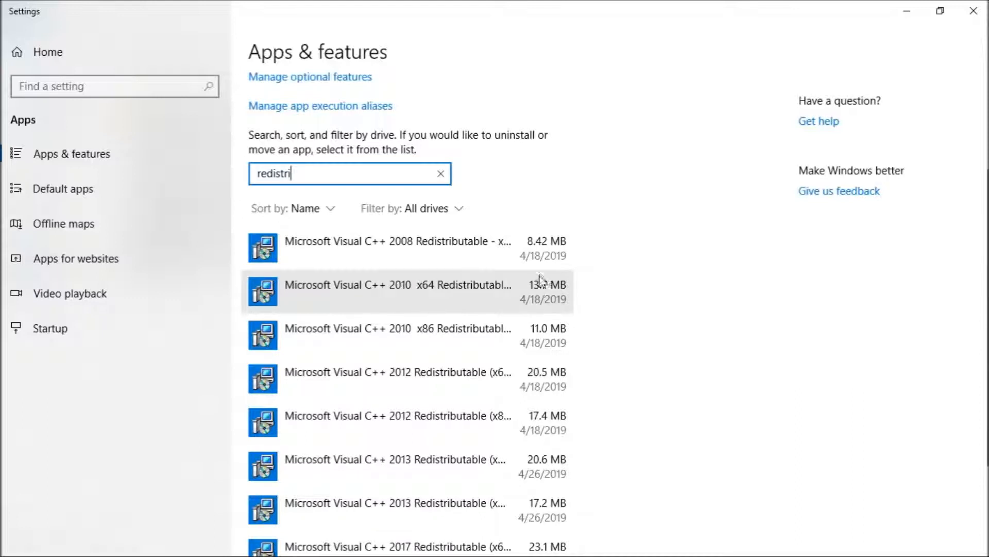
{"action": "scroll", "coordinate": [538, 291], "scroll_direction": "down", "scroll_amount": 3}
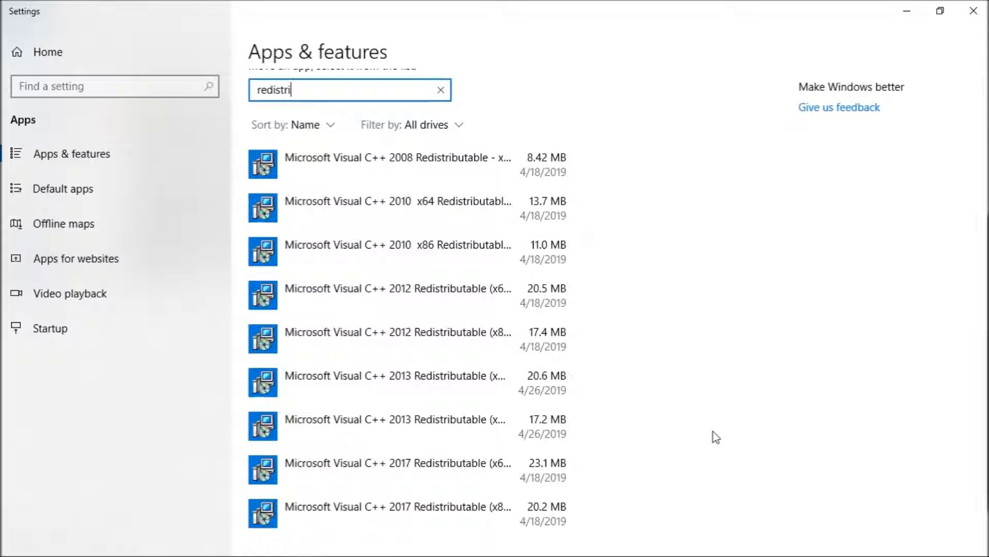
{"action": "key", "text": "super"}
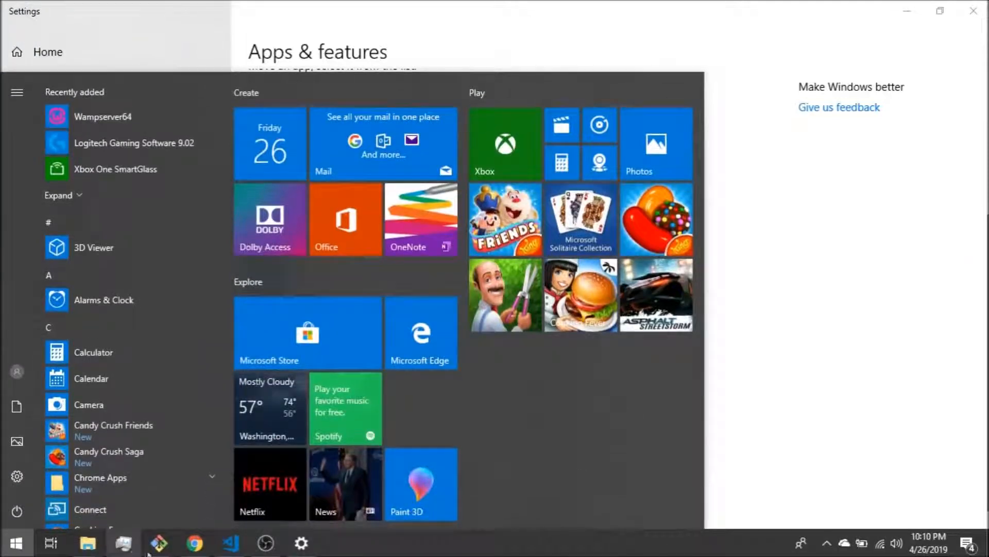
{"action": "left_click", "coordinate": [194, 543]}
{"action": "key", "text": "ctrl+t"}
{"action": "type", "text": "www"}
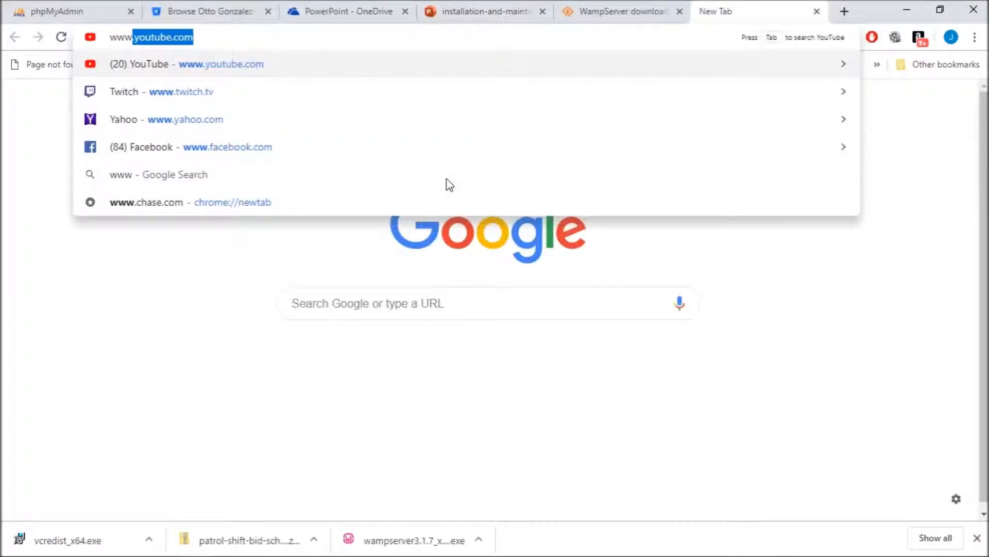
{"action": "type", "text": ".google.co"}
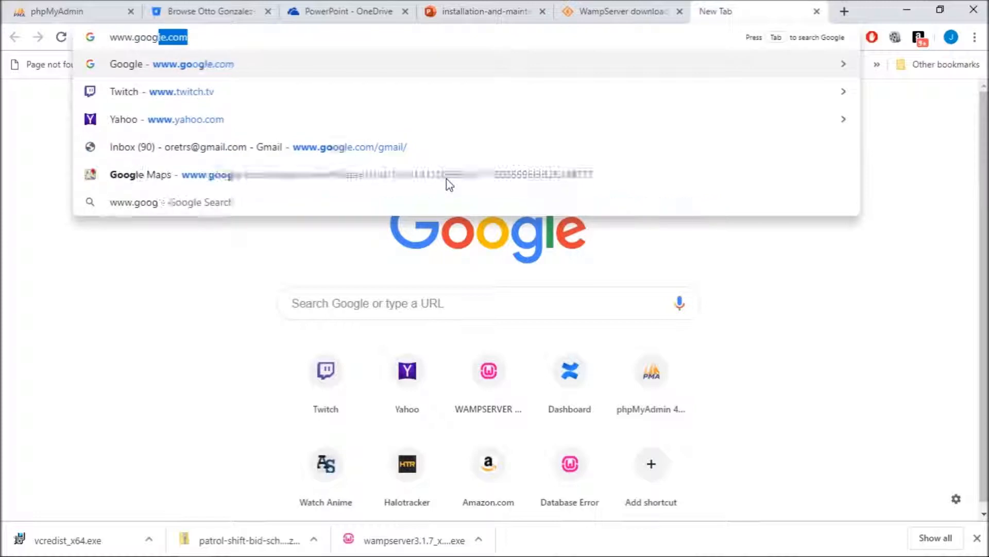
{"action": "key", "text": "Return"}
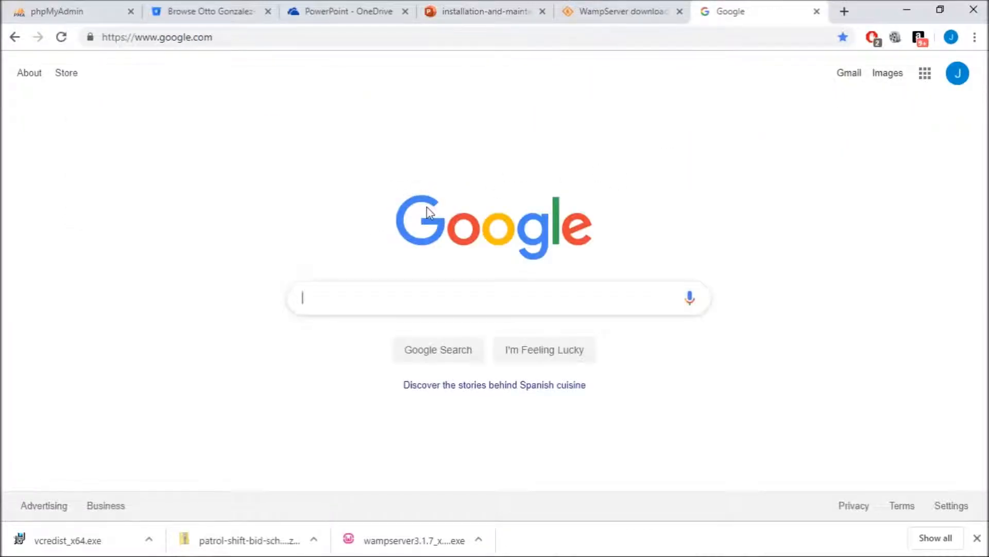
{"action": "key", "text": "alt+Tab"}
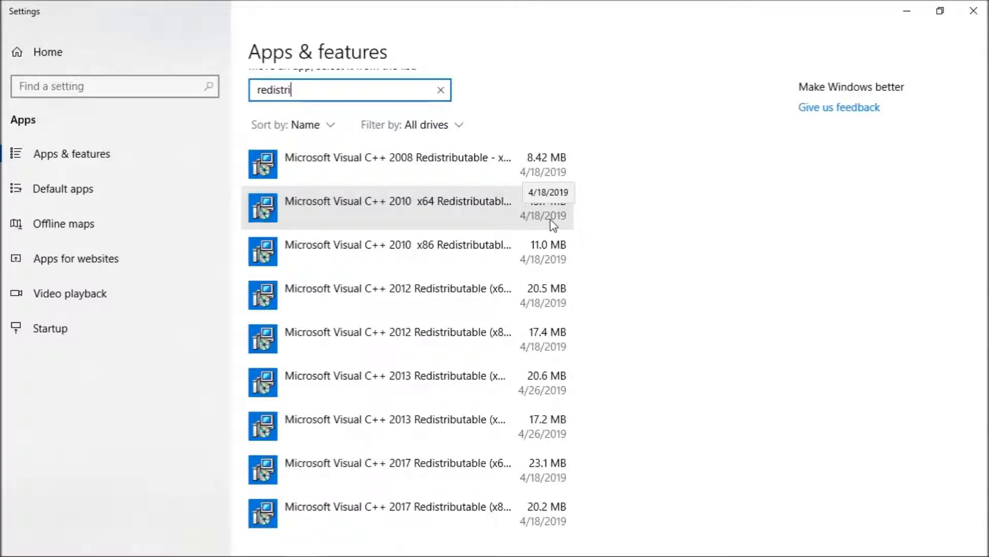
- Leave the Apps & features search box and bring up the Windows Start menu
{"action": "left_click", "coordinate": [786, 237]}
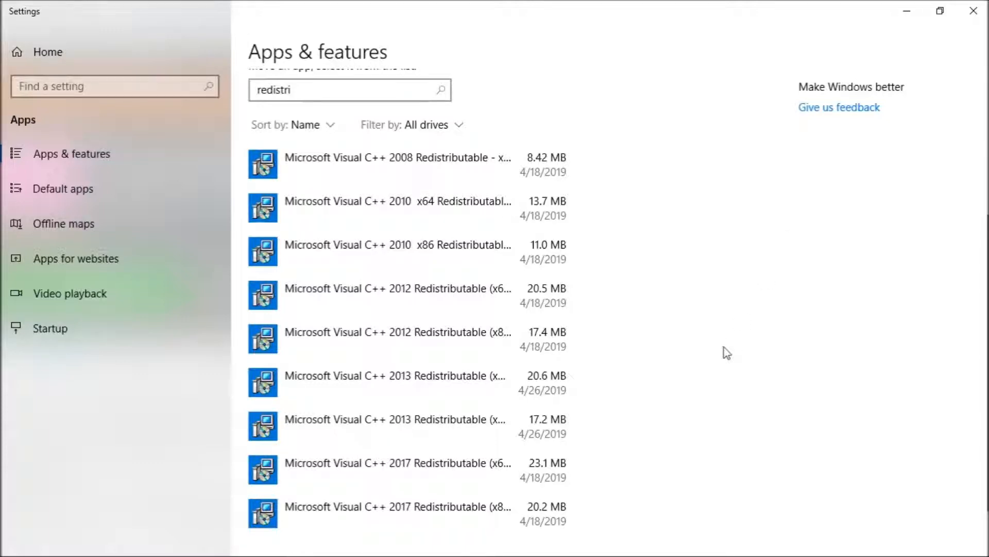
{"action": "key", "text": "super"}
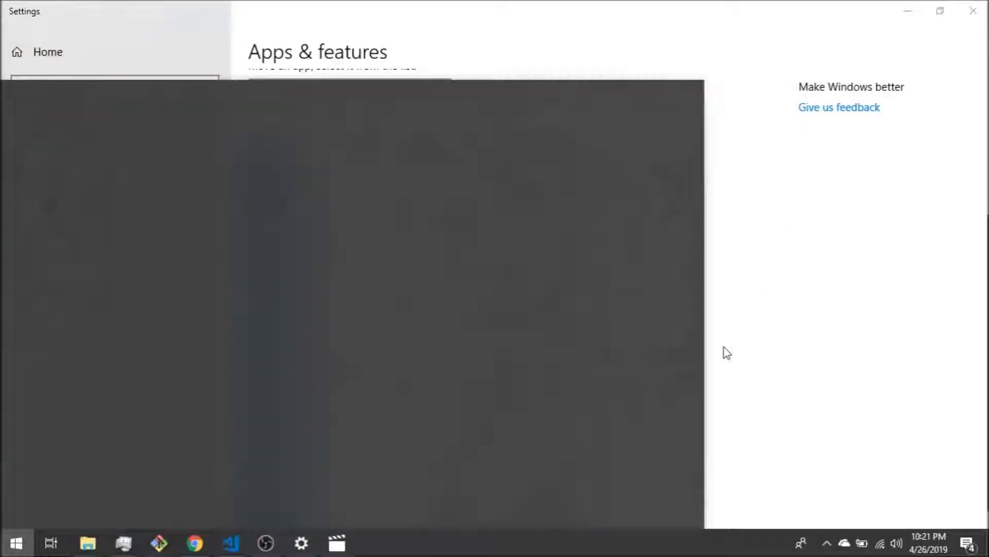
- Launch wampmanager from C:\wamp64_1 with Run as administrator
{"action": "mouse_move", "coordinate": [84, 546]}
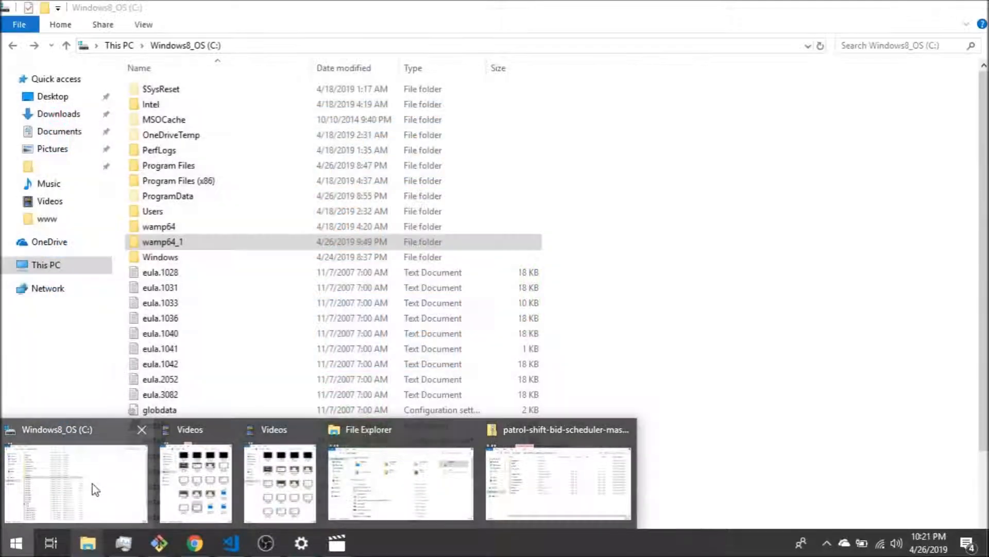
{"action": "left_click", "coordinate": [91, 483]}
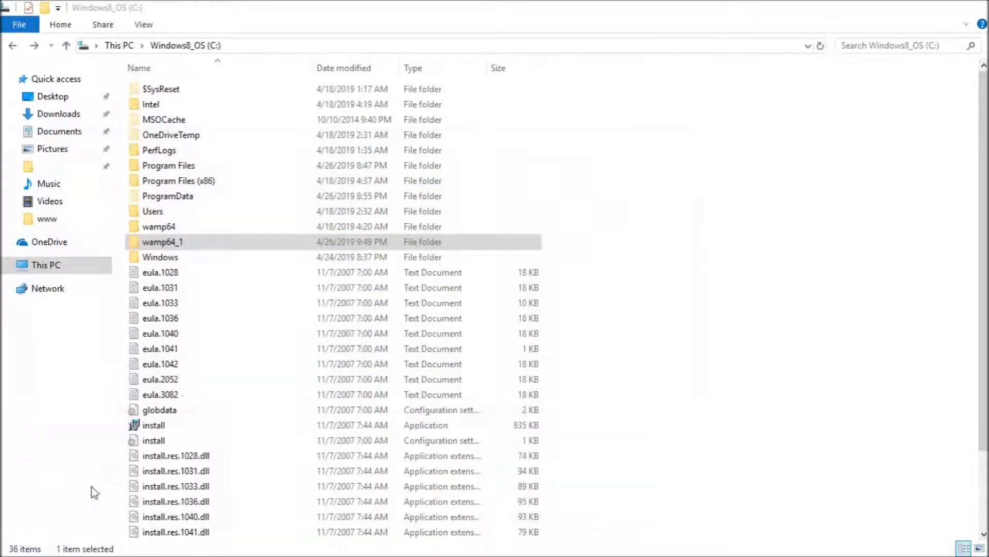
{"action": "double_click", "coordinate": [175, 246]}
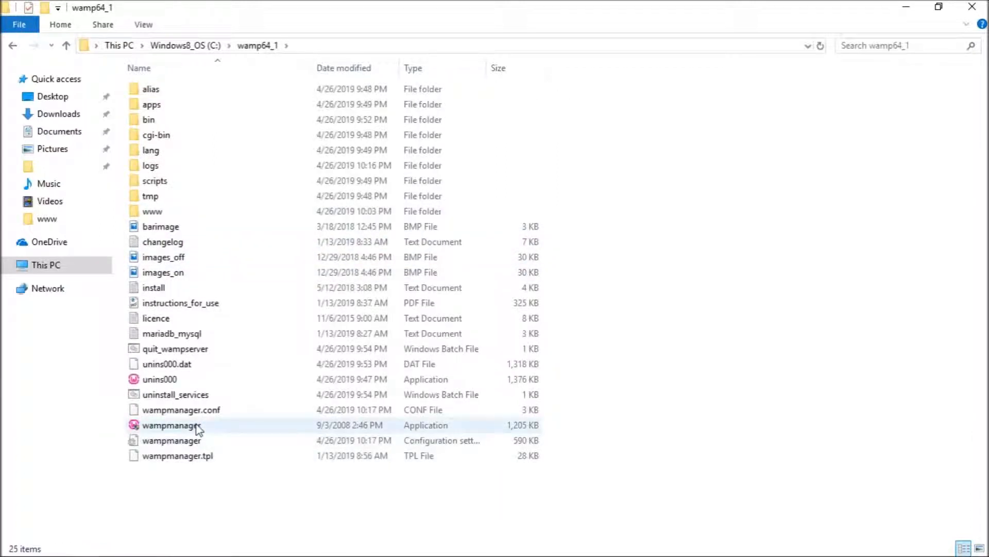
{"action": "double_click", "coordinate": [190, 429]}
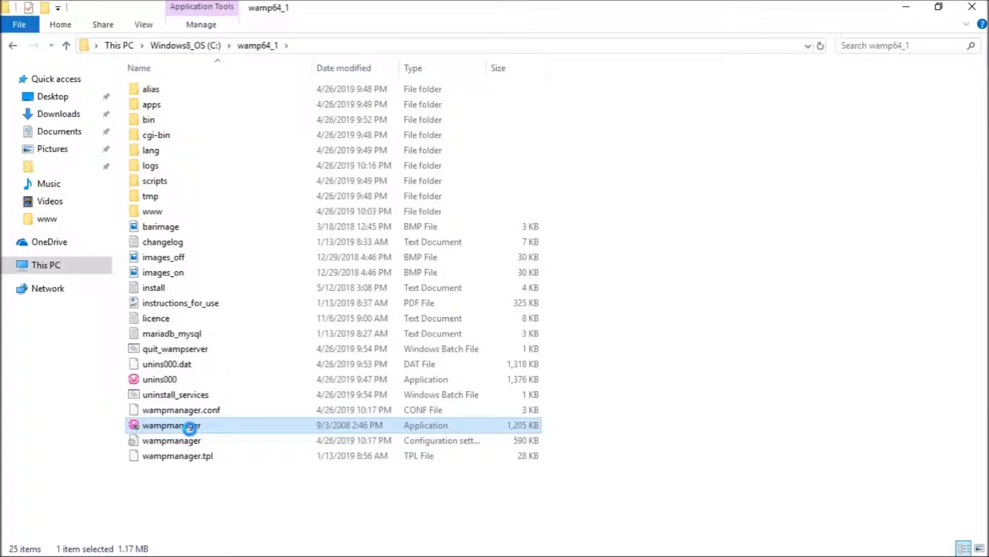
{"action": "right_click", "coordinate": [190, 428]}
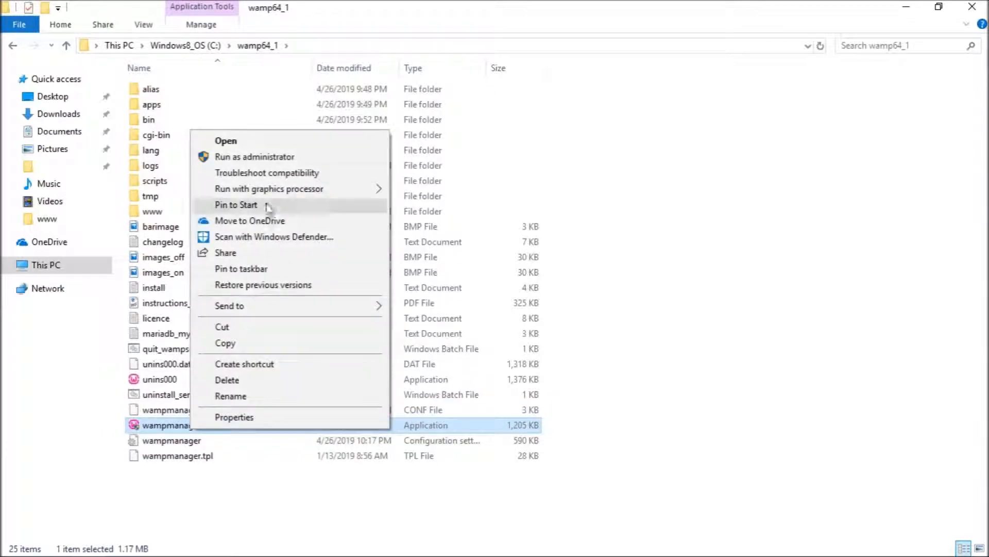
{"action": "left_click", "coordinate": [253, 157]}
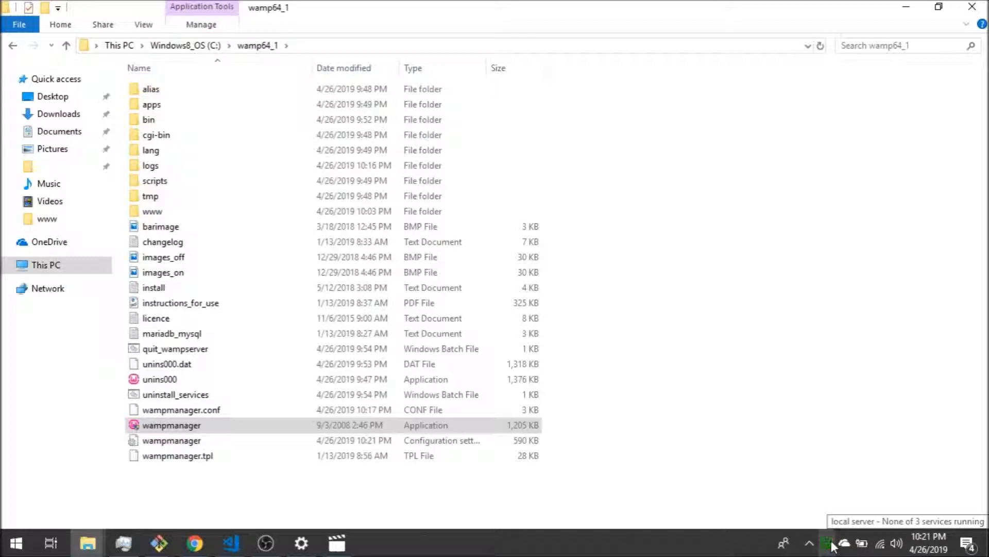
- Start all WampServer services from the tray menu and return to Chrome
{"action": "left_click", "coordinate": [831, 542]}
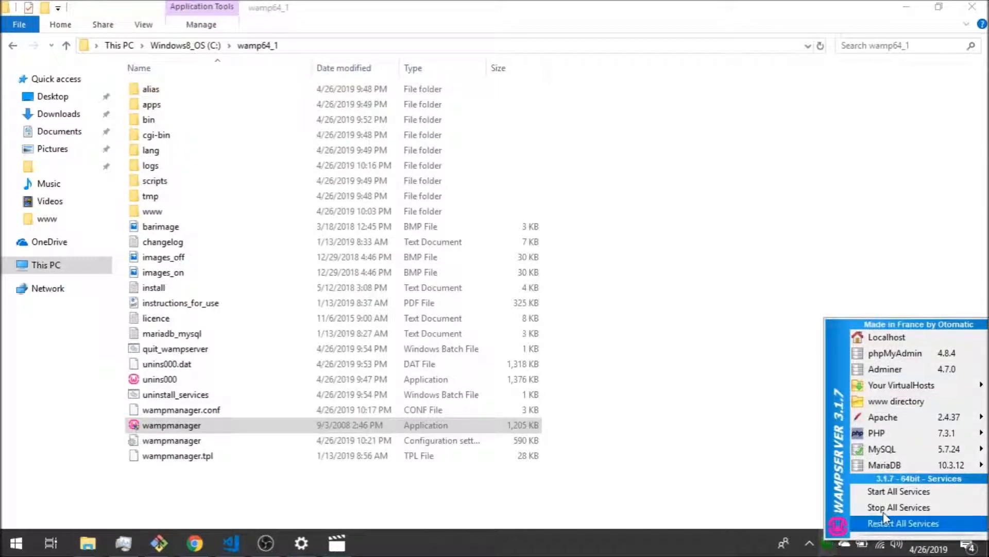
{"action": "left_click", "coordinate": [902, 490]}
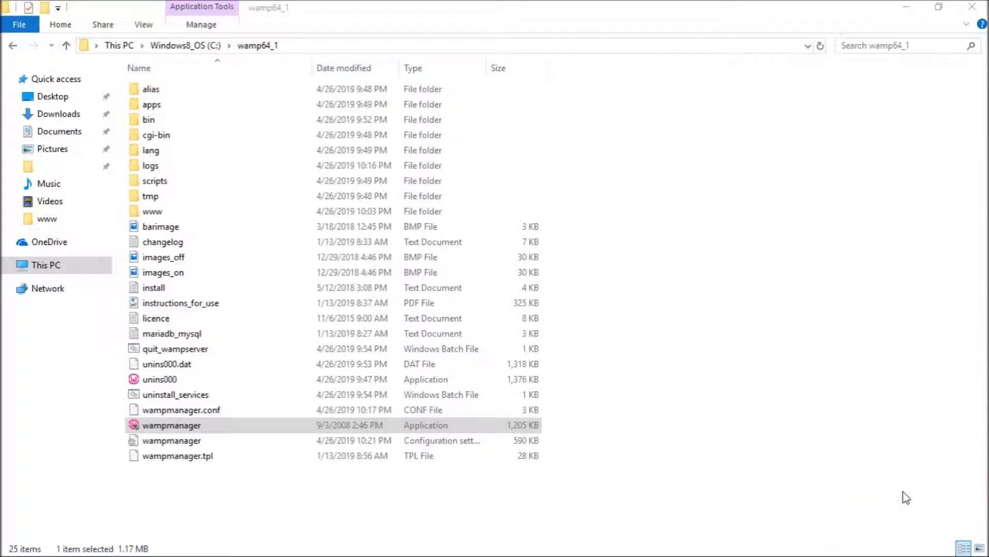
{"action": "mouse_move", "coordinate": [835, 554]}
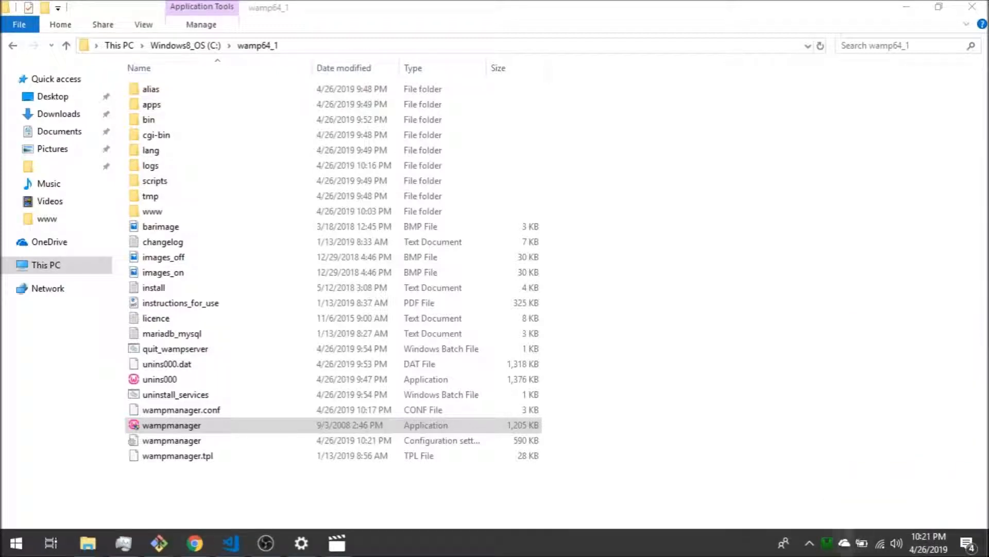
{"action": "left_click", "coordinate": [826, 548]}
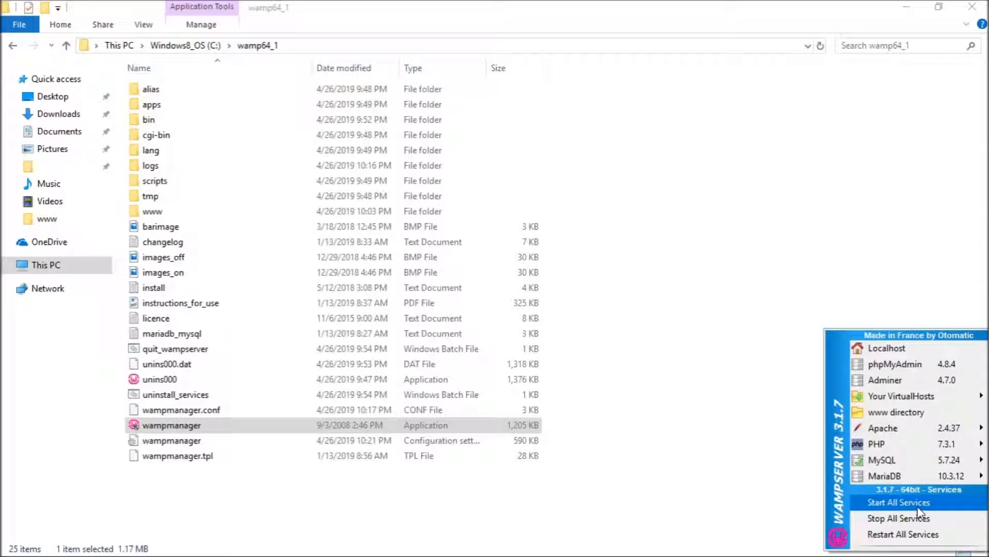
{"action": "left_click", "coordinate": [905, 504]}
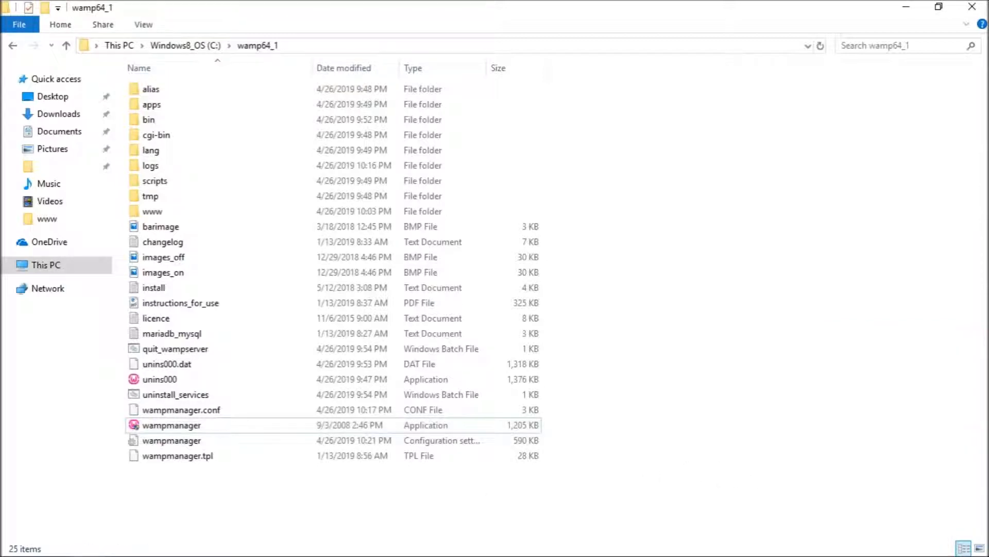
{"action": "left_click", "coordinate": [194, 550]}
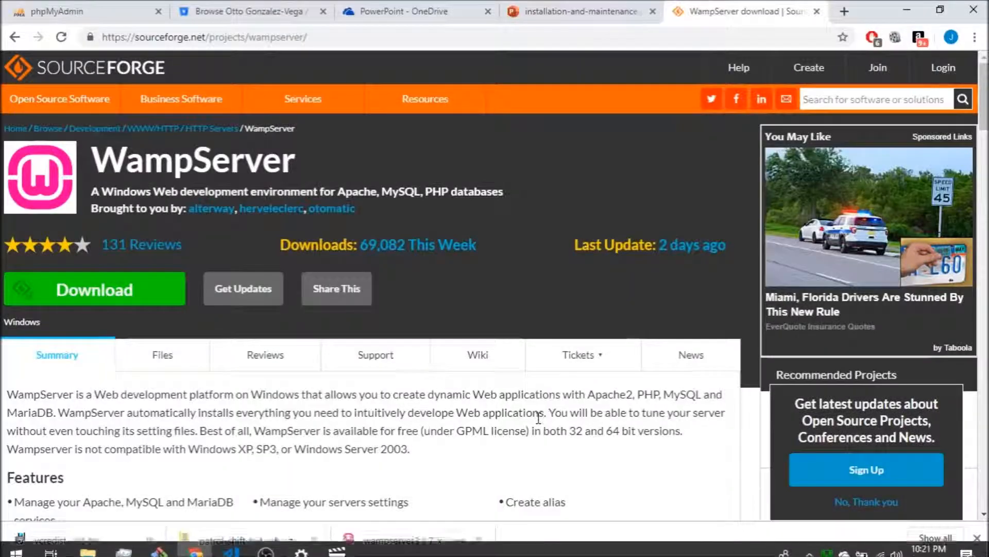
- Load localhost in a new tab and check Apache 2.4.37, PHP 7.3.1 and the sfsc project
{"action": "key", "text": "ctrl+t"}
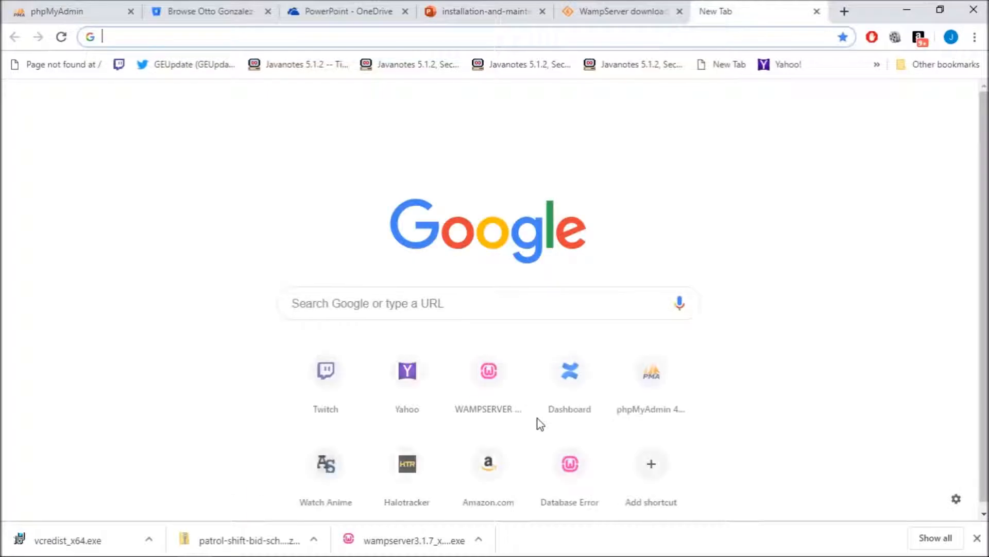
{"action": "type", "text": "localhos"}
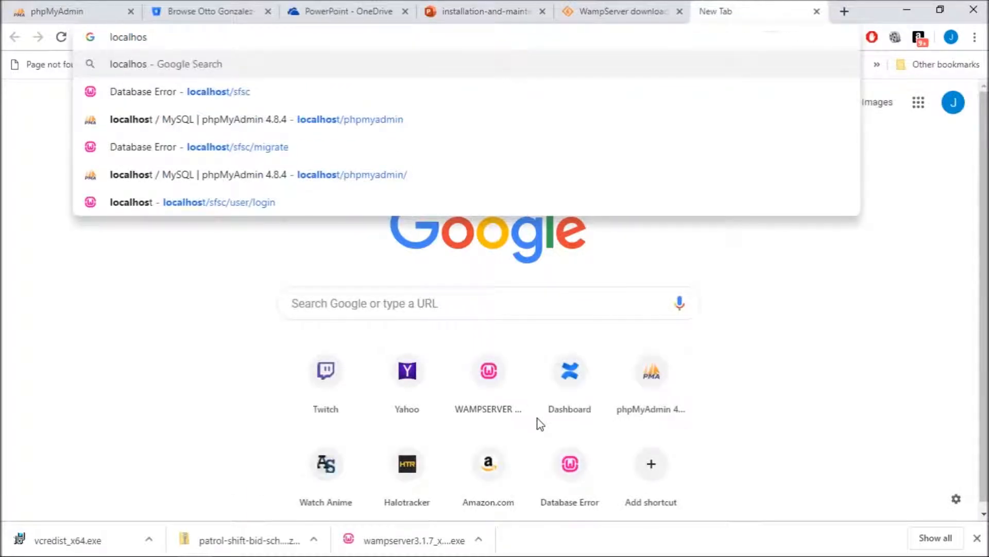
{"action": "type", "text": "t"}
{"action": "key", "text": "Return"}
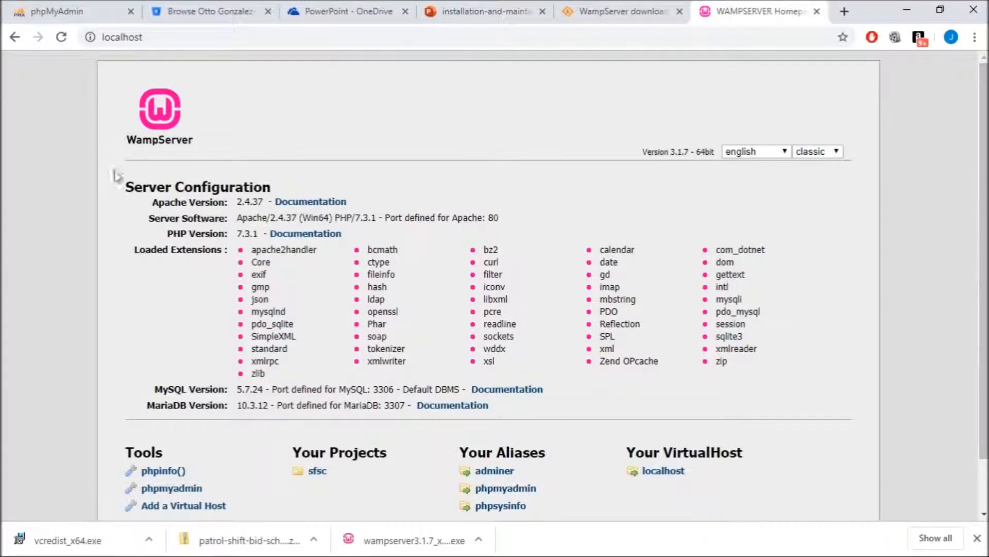
{"action": "scroll", "coordinate": [468, 382], "scroll_direction": "down", "scroll_amount": 1}
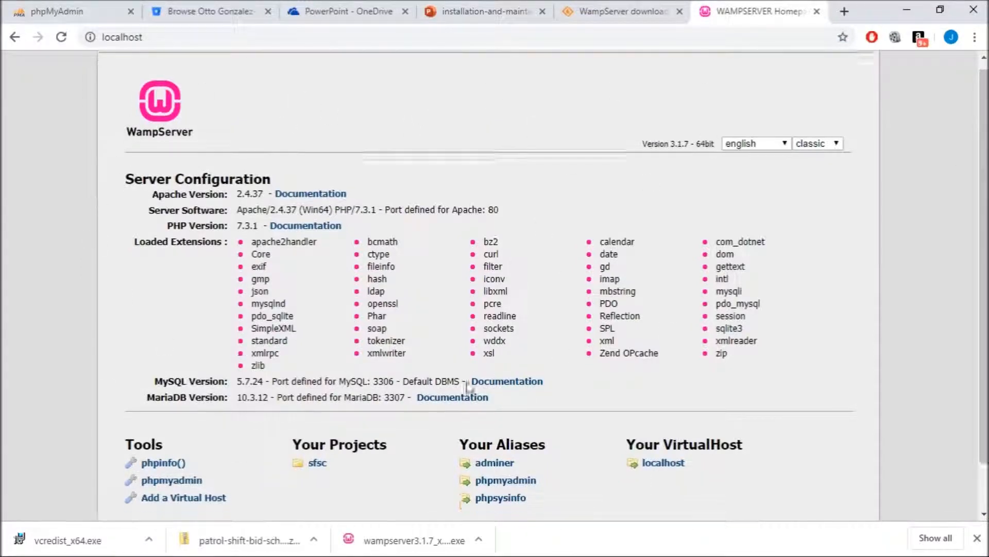
{"action": "scroll", "coordinate": [107, 209], "scroll_direction": "up", "scroll_amount": 1}
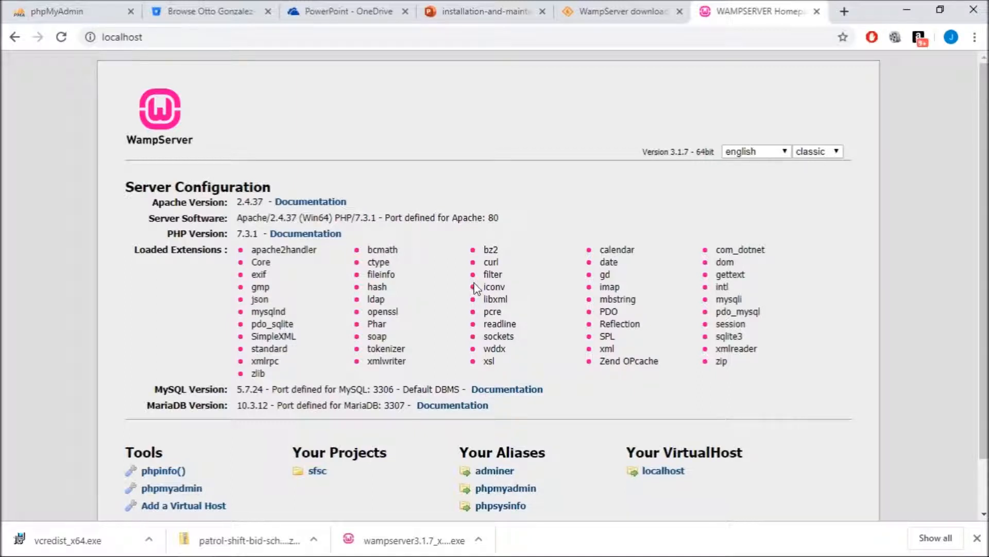
{"action": "scroll", "coordinate": [379, 386], "scroll_direction": "down", "scroll_amount": 2}
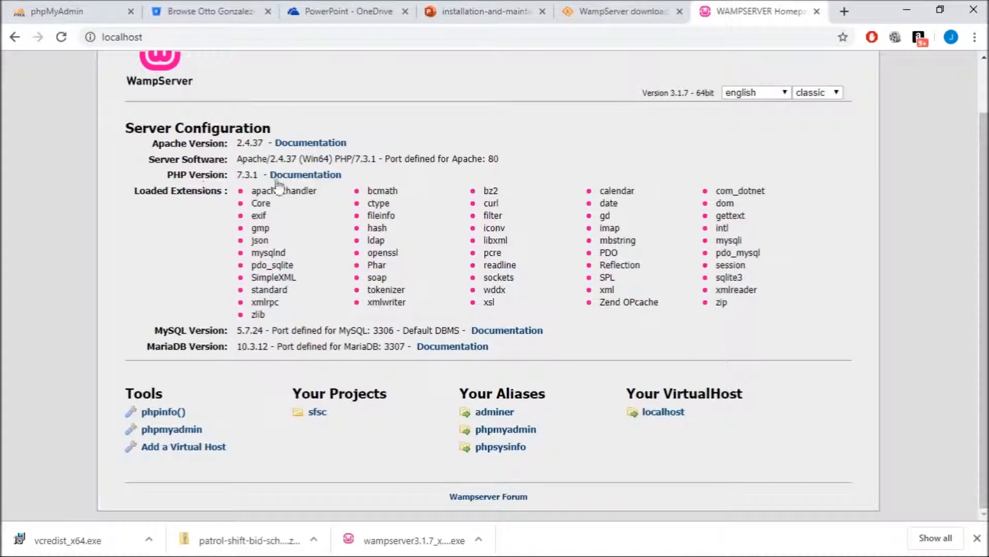
{"action": "left_click_drag", "start_coordinate": [360, 176], "coordinate": [170, 178]}
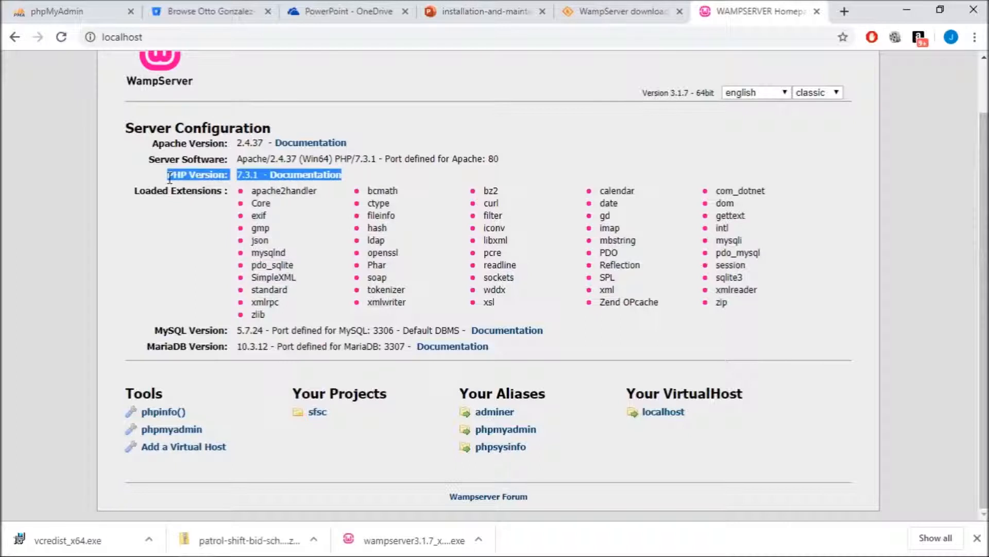
{"action": "left_click", "coordinate": [264, 170]}
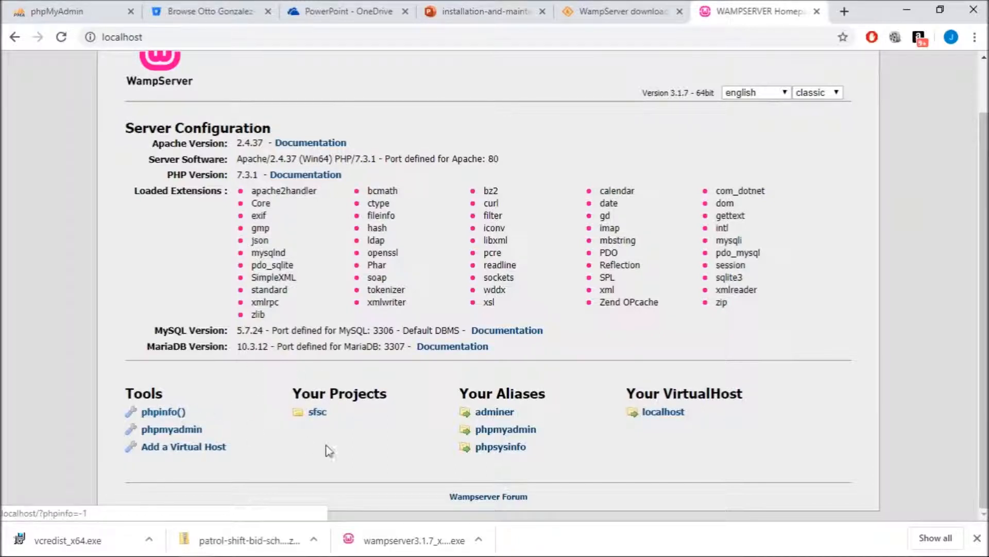
{"action": "mouse_move", "coordinate": [951, 555]}
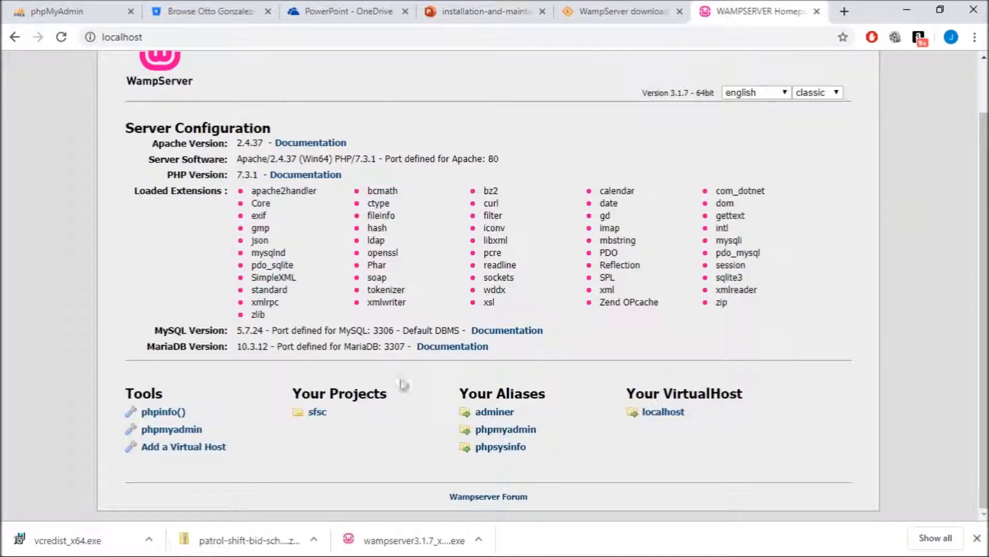
- Switch WampServer's PHP version from 7.3.1 to 5.6.40 through the tray menu
{"action": "mouse_move", "coordinate": [933, 531]}
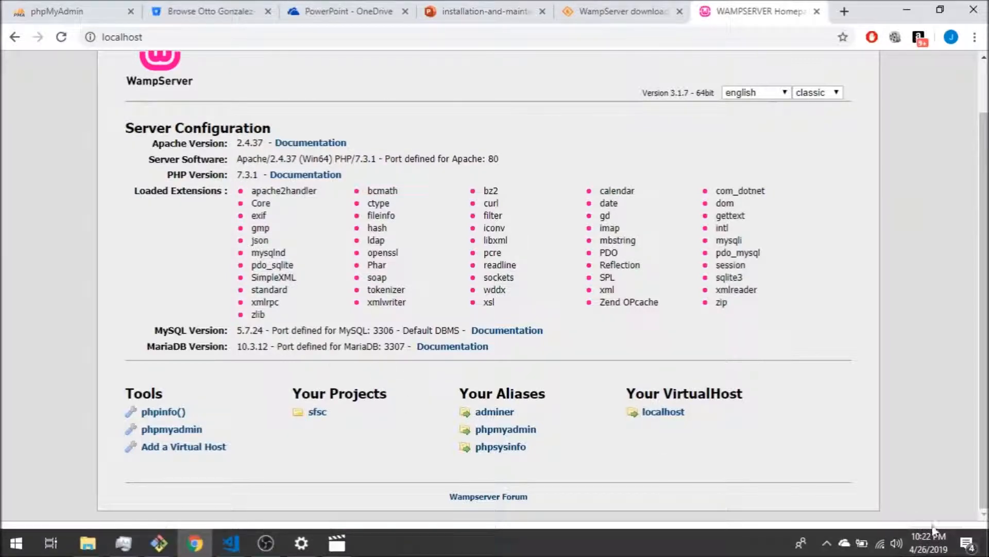
{"action": "left_click", "coordinate": [828, 547]}
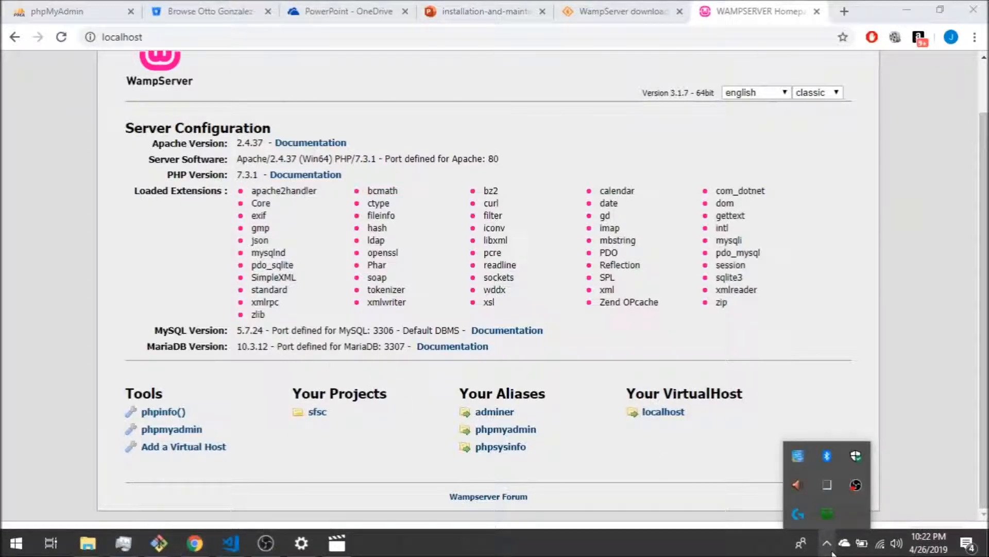
{"action": "left_click", "coordinate": [830, 513]}
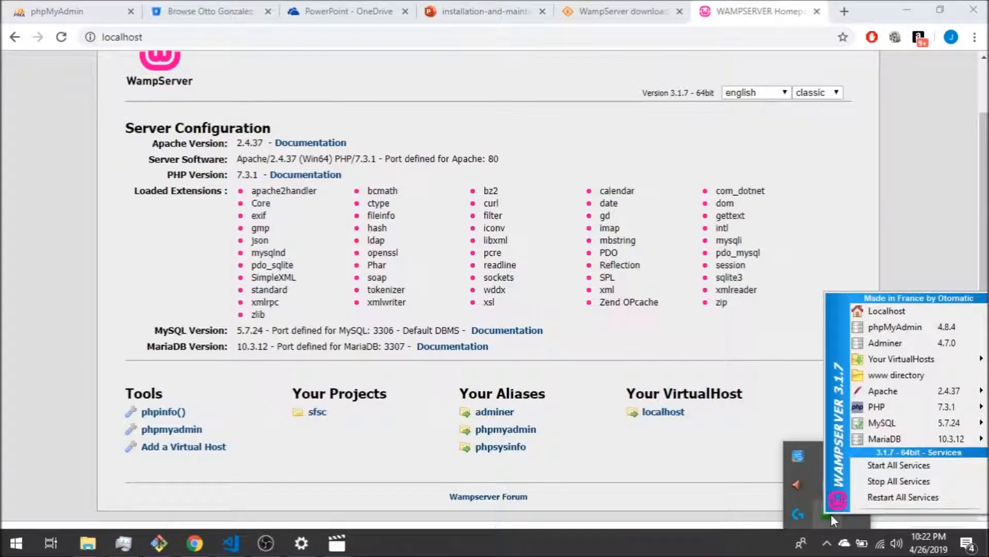
{"action": "mouse_move", "coordinate": [928, 410]}
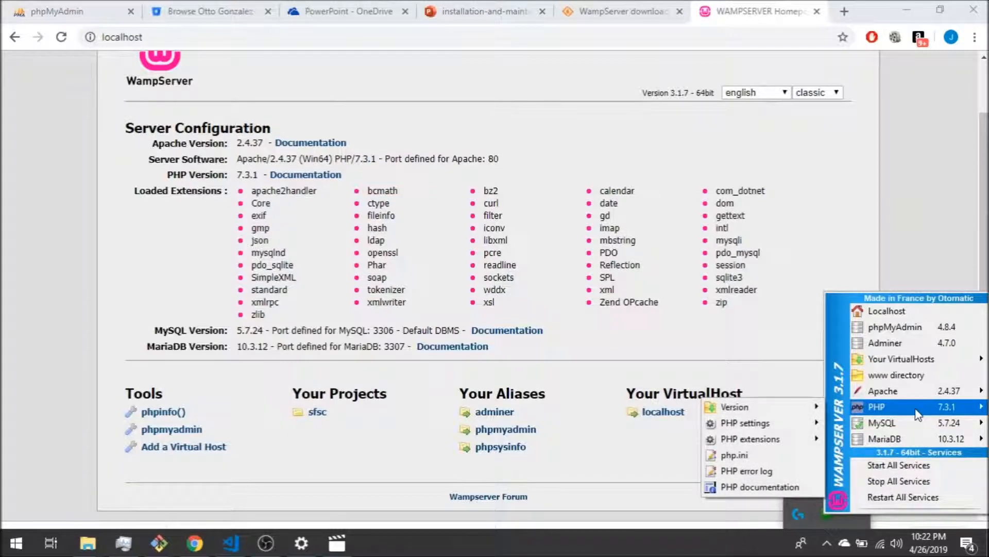
{"action": "mouse_move", "coordinate": [794, 401]}
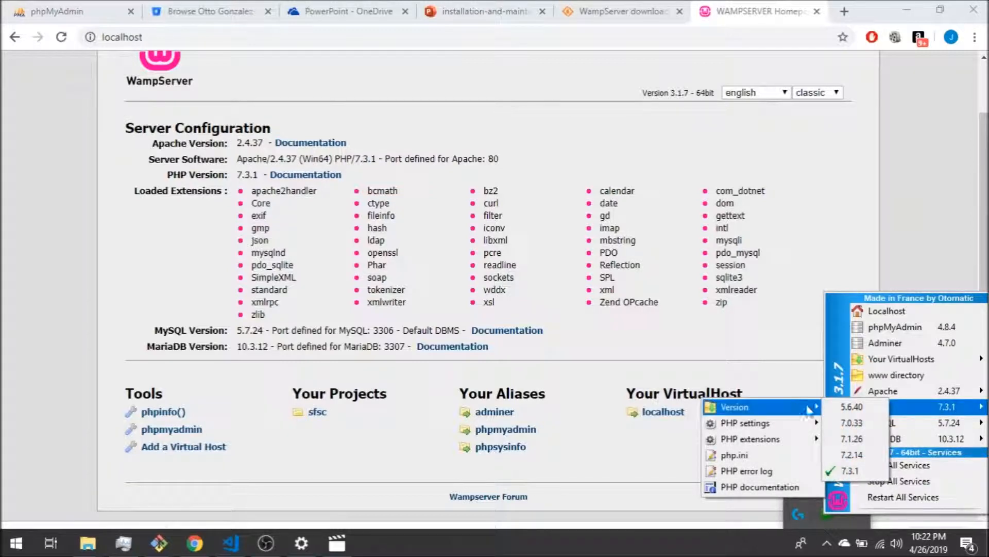
{"action": "left_click", "coordinate": [875, 412]}
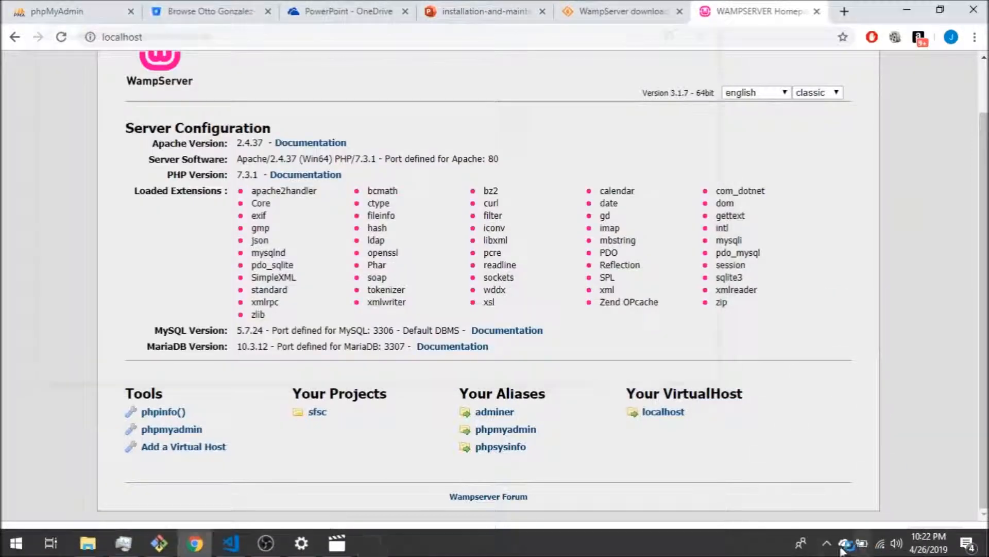
- Reload the localhost homepage and confirm it now reports PHP 5.6.40
{"action": "left_click", "coordinate": [827, 546]}
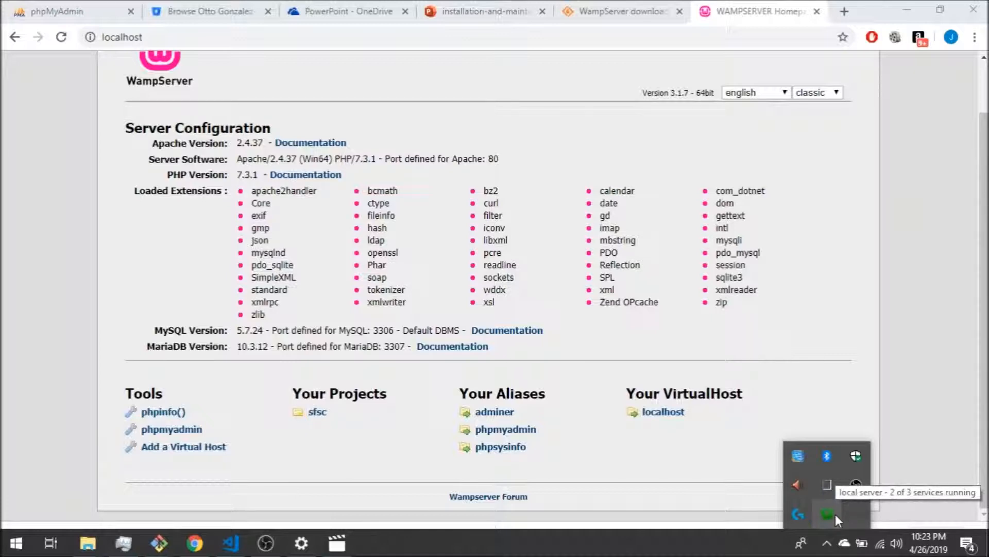
{"action": "left_click", "coordinate": [62, 38]}
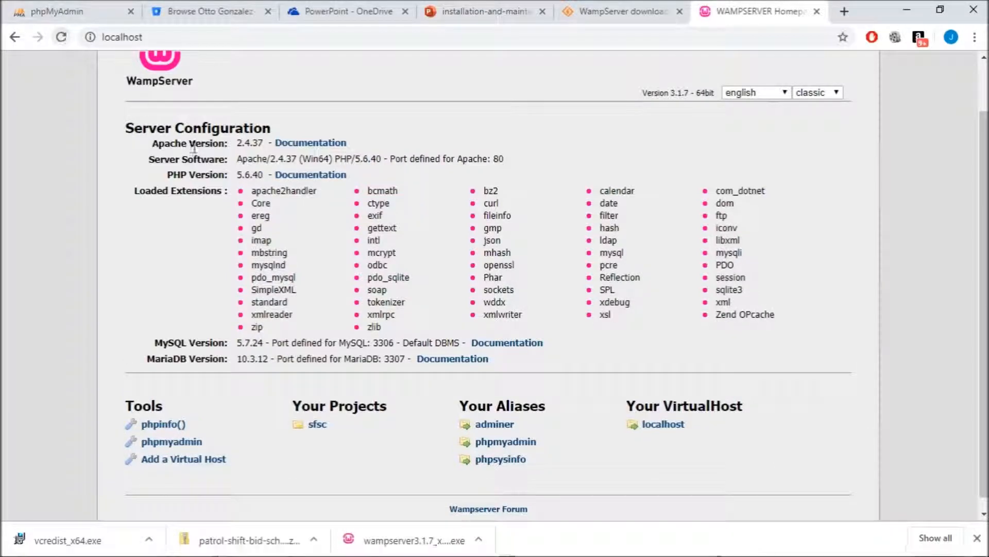
{"action": "double_click", "coordinate": [259, 172]}
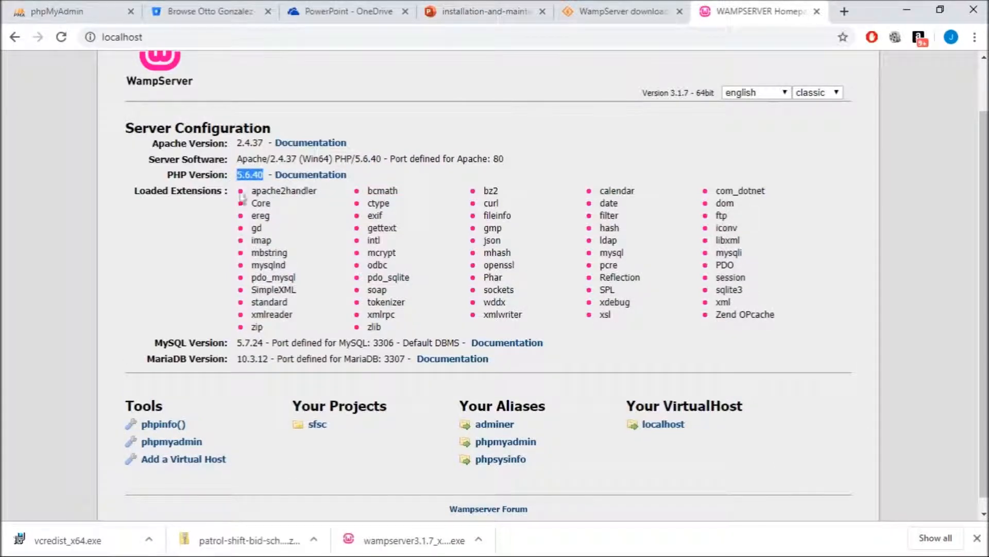
{"action": "left_click", "coordinate": [245, 174]}
- Open a new tab and begin entering the address localhost/
{"action": "key", "text": "ctrl+t"}
{"action": "type", "text": "www."}
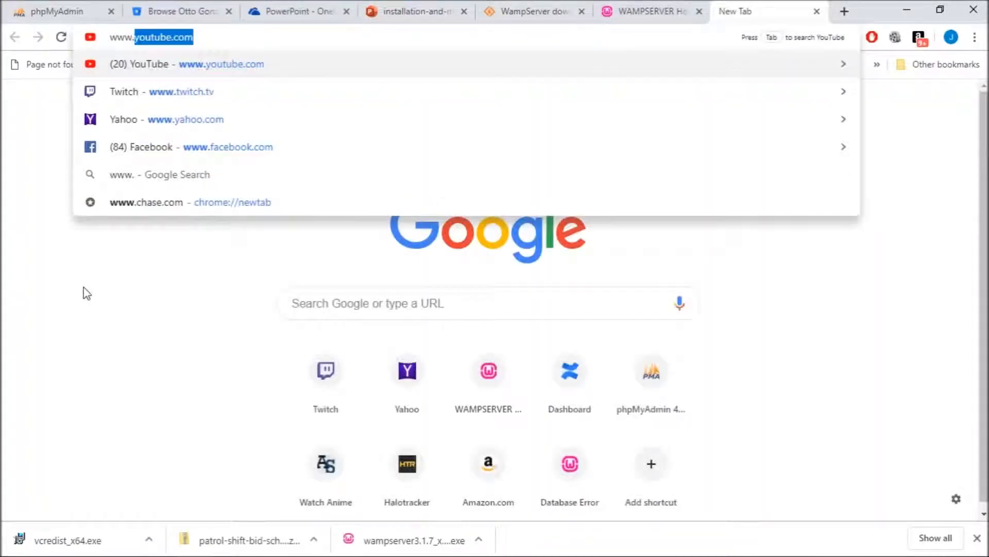
{"action": "key", "text": "BackSpace"}
{"action": "key", "text": "BackSpace"}
{"action": "key", "text": "BackSpace"}
{"action": "key", "text": "BackSpace"}
{"action": "key", "text": "BackSpace"}
{"action": "type", "text": "localhost"}
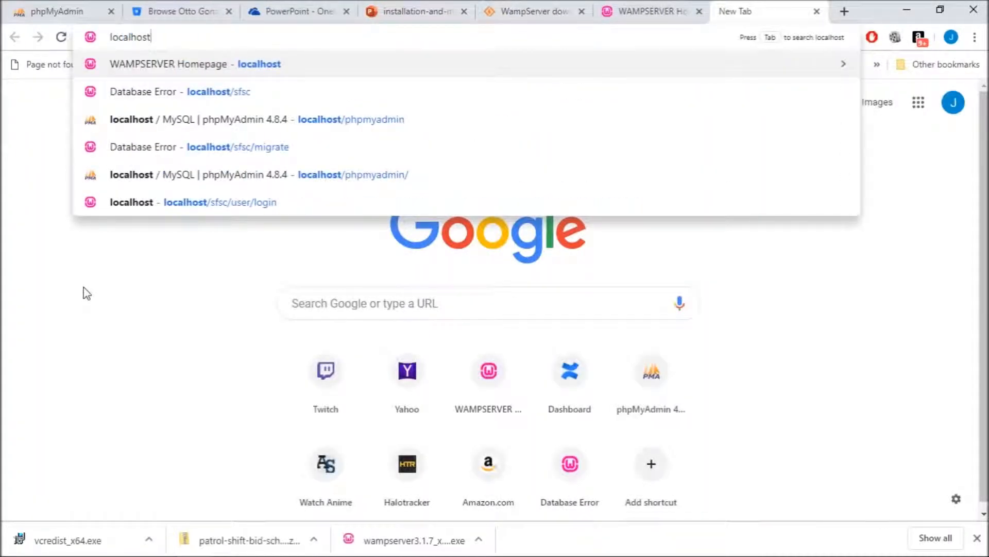
{"action": "type", "text": "/"}
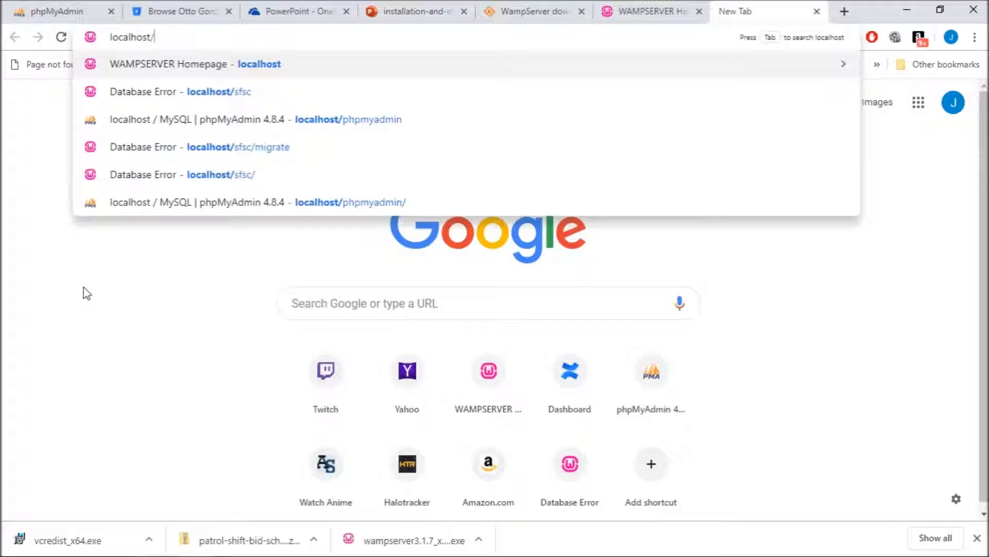
- Load localhost/sfsc, which fails with unknown database 'shift scheduler', then open another tab
{"action": "type", "text": "sfsc"}
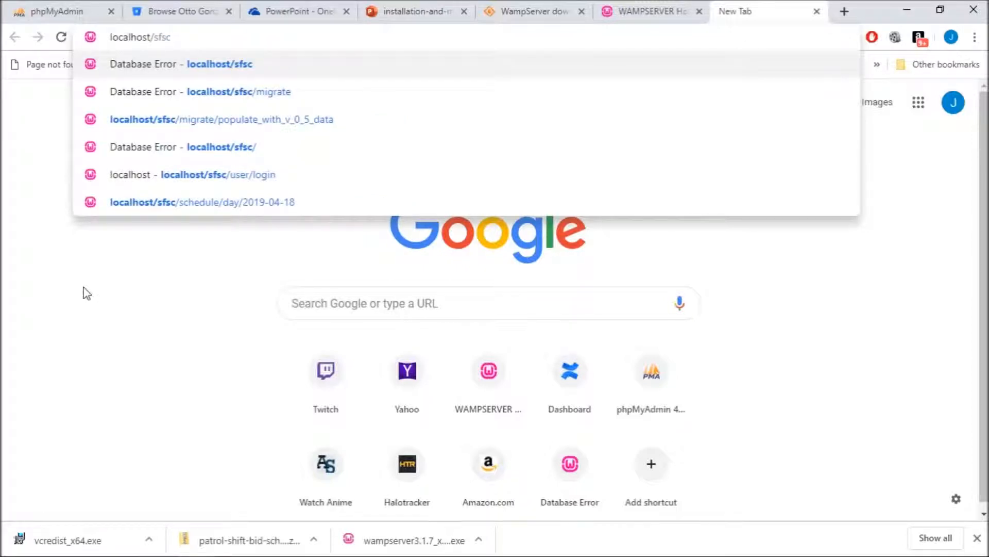
{"action": "key", "text": "Return"}
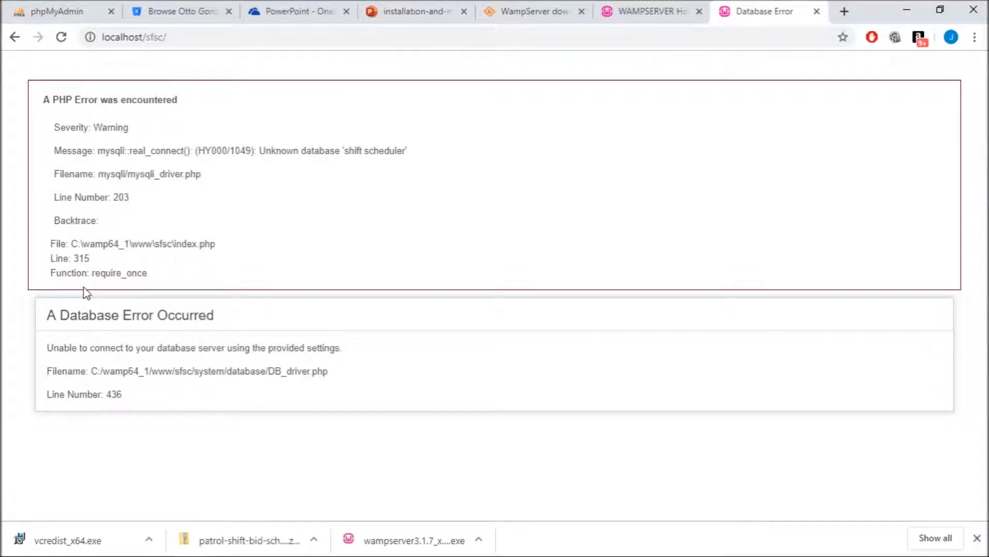
{"action": "key", "text": "ctrl+t"}
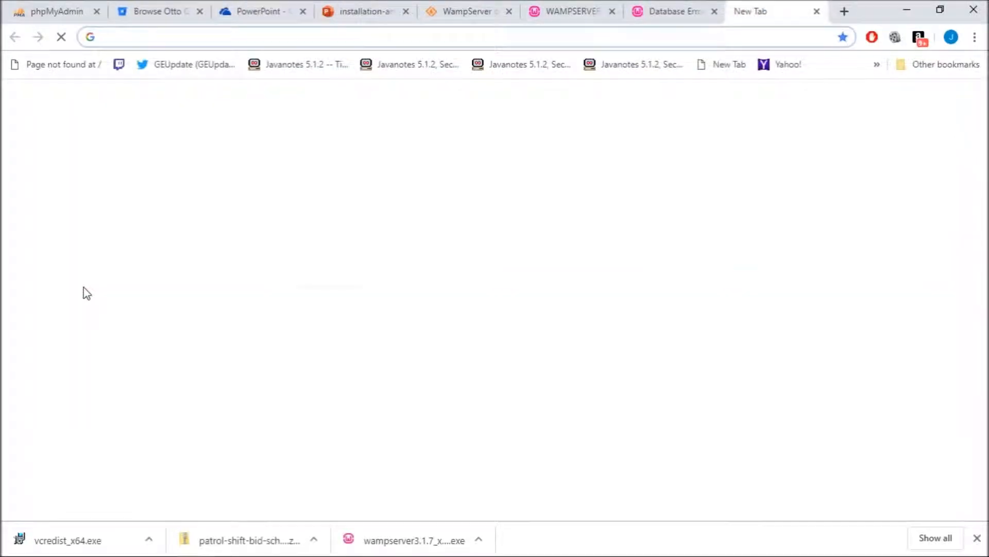
- Go to localhost/phpmyadmin to reach the phpMyAdmin login page
{"action": "type", "text": "localhost/"}
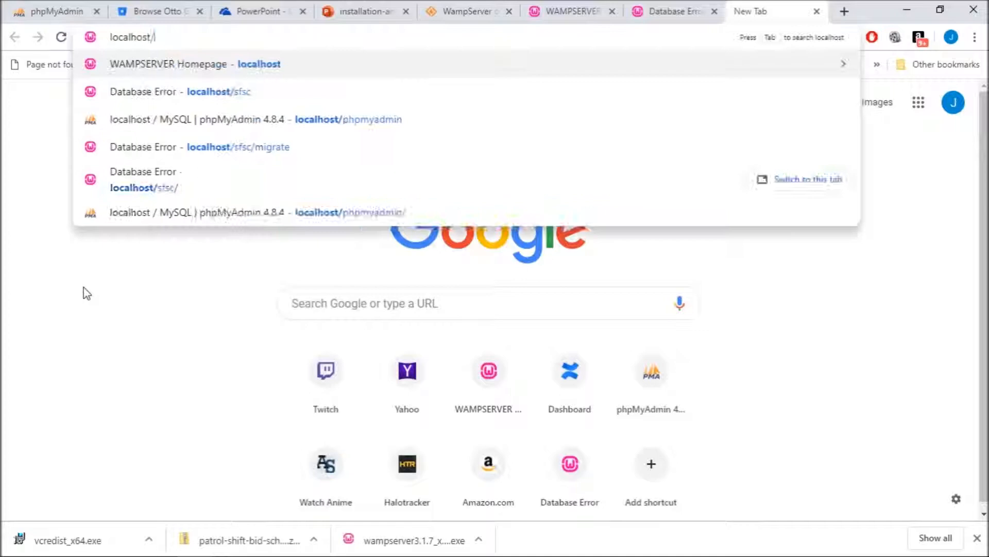
{"action": "type", "text": "phpmyadmin"}
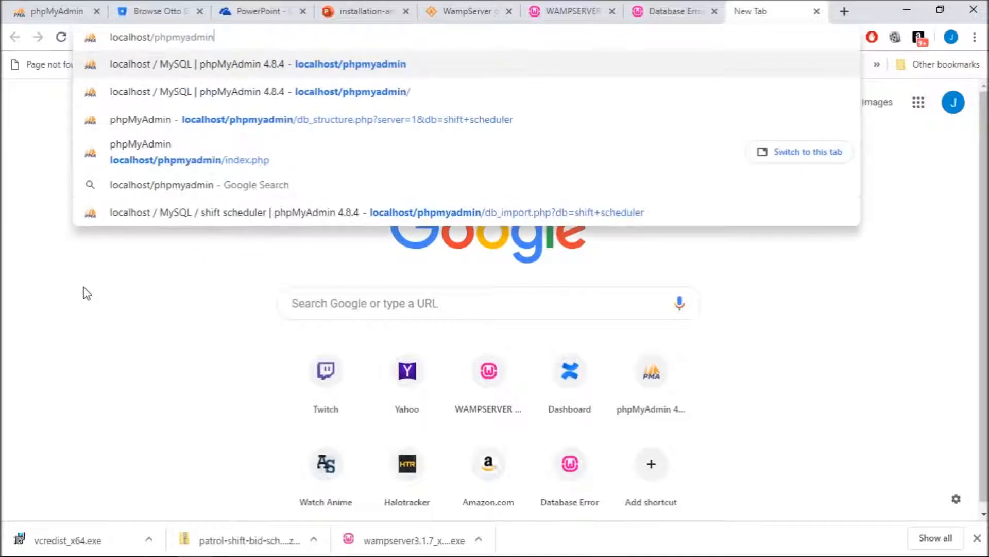
{"action": "key", "text": "Return"}
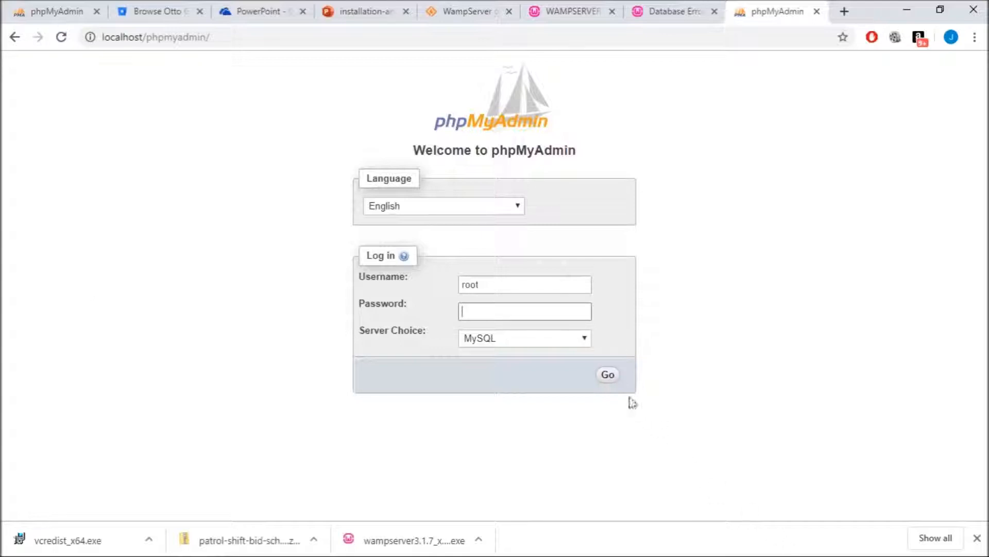
- Log in as root, create and open a 'Shift Scheduler' database, then return to the SFSC error tab
{"action": "left_click", "coordinate": [608, 376]}
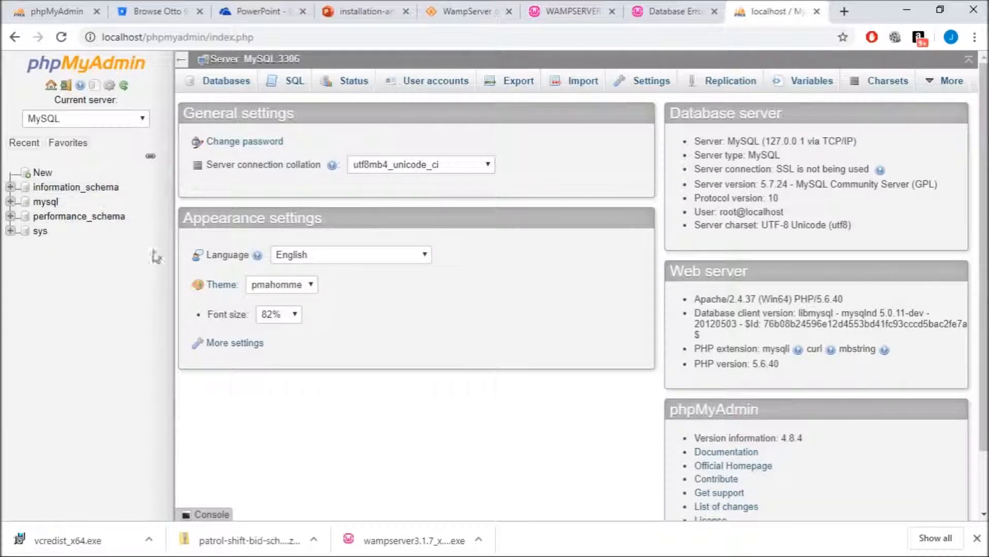
{"action": "left_click", "coordinate": [44, 173]}
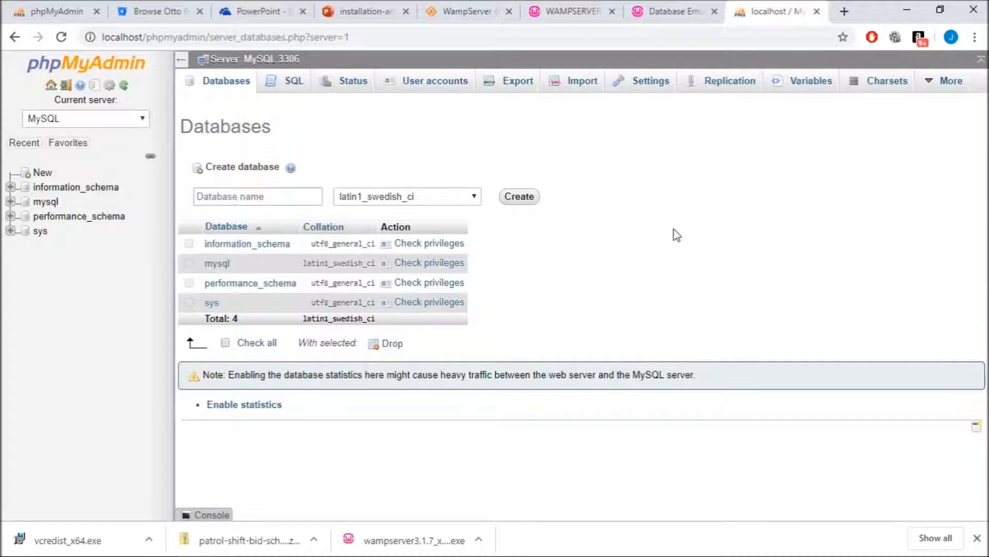
{"action": "left_click", "coordinate": [309, 196]}
{"action": "type", "text": "Shift SCheduler"}
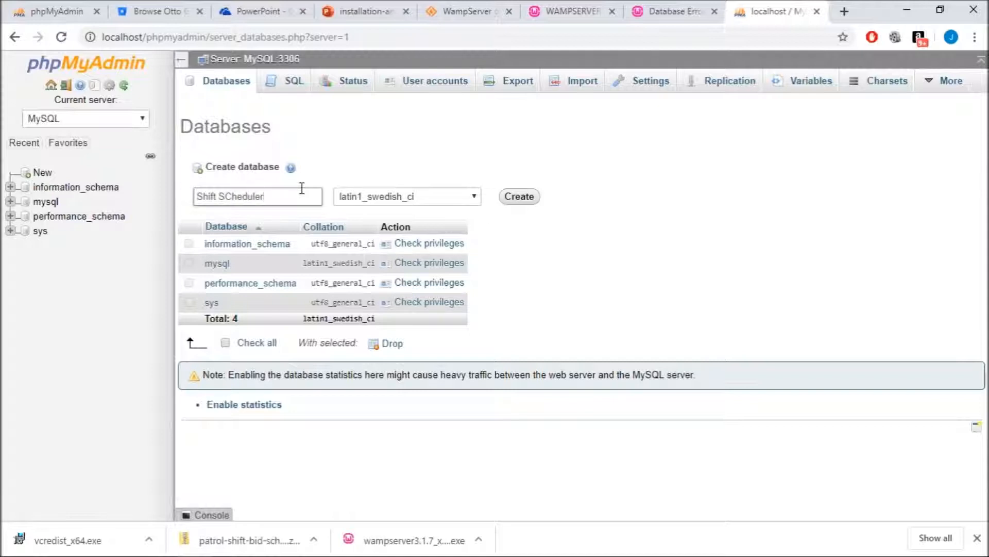
{"action": "key", "text": "BackSpace"}
{"action": "key", "text": "BackSpace"}
{"action": "key", "text": "BackSpace"}
{"action": "key", "text": "BackSpace"}
{"action": "key", "text": "BackSpace"}
{"action": "key", "text": "BackSpace"}
{"action": "key", "text": "BackSpace"}
{"action": "key", "text": "BackSpace"}
{"action": "type", "text": "cheduler"}
{"action": "left_click", "coordinate": [516, 206]}
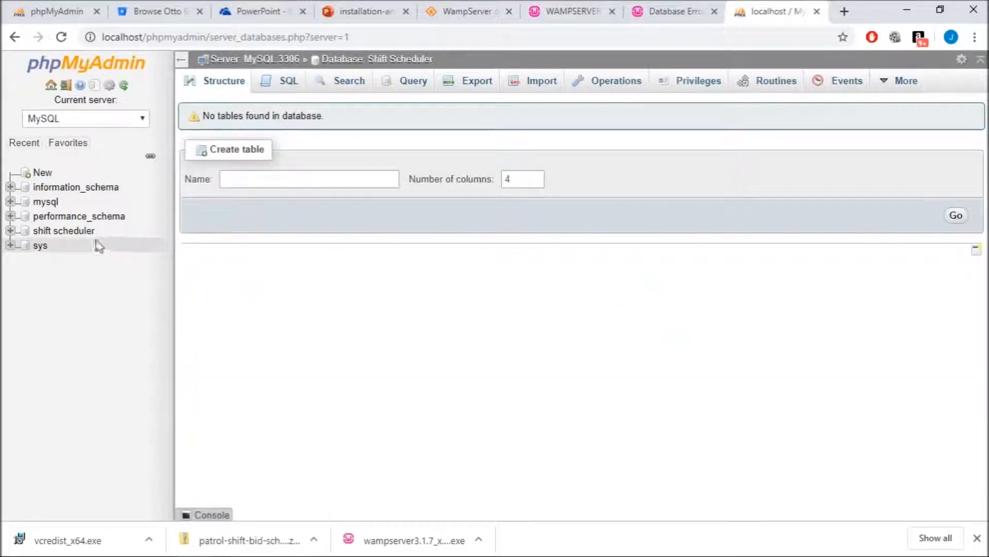
{"action": "left_click", "coordinate": [79, 233]}
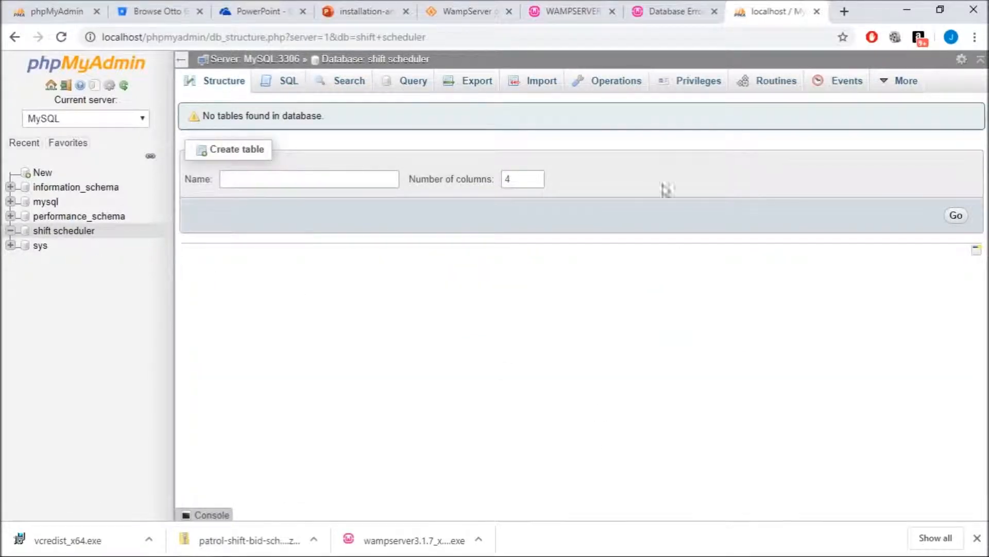
{"action": "left_click", "coordinate": [679, 10]}
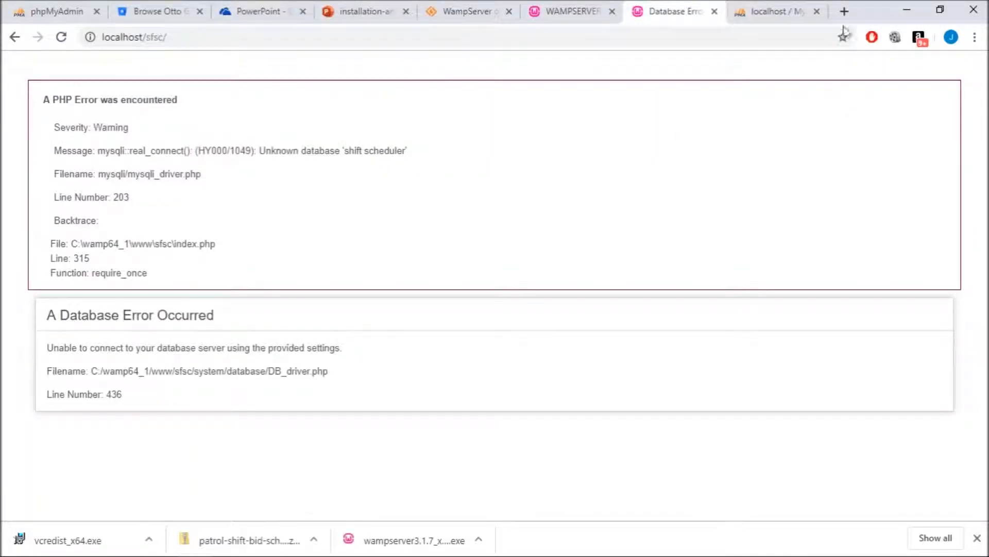
{"action": "left_click", "coordinate": [778, 10]}
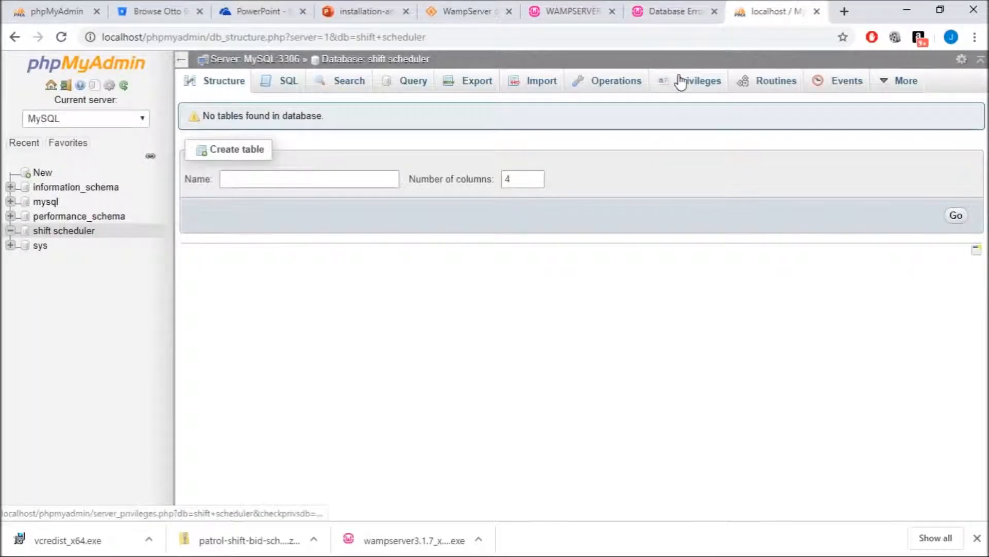
{"action": "left_click", "coordinate": [682, 15]}
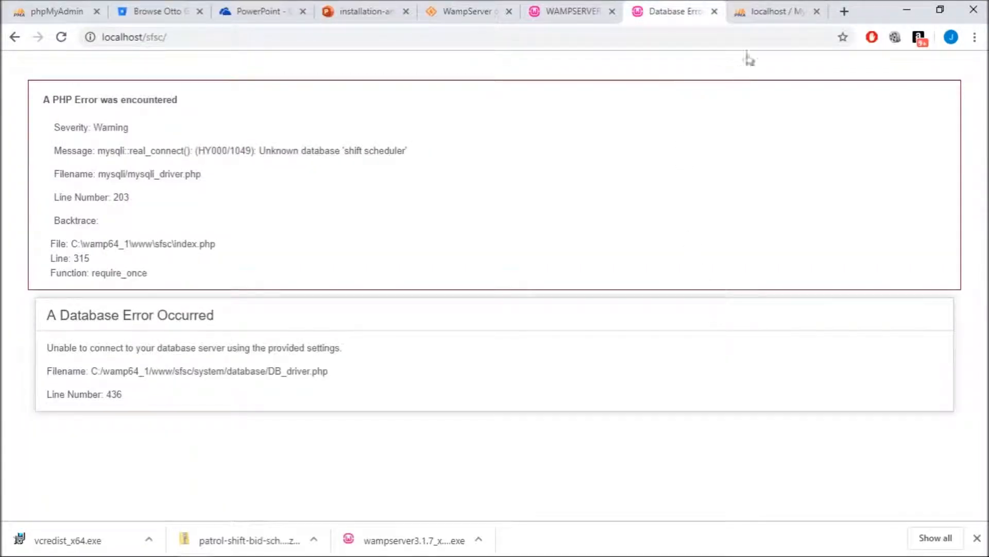
{"action": "left_click", "coordinate": [757, 12]}
{"action": "key", "text": "ctrl+t"}
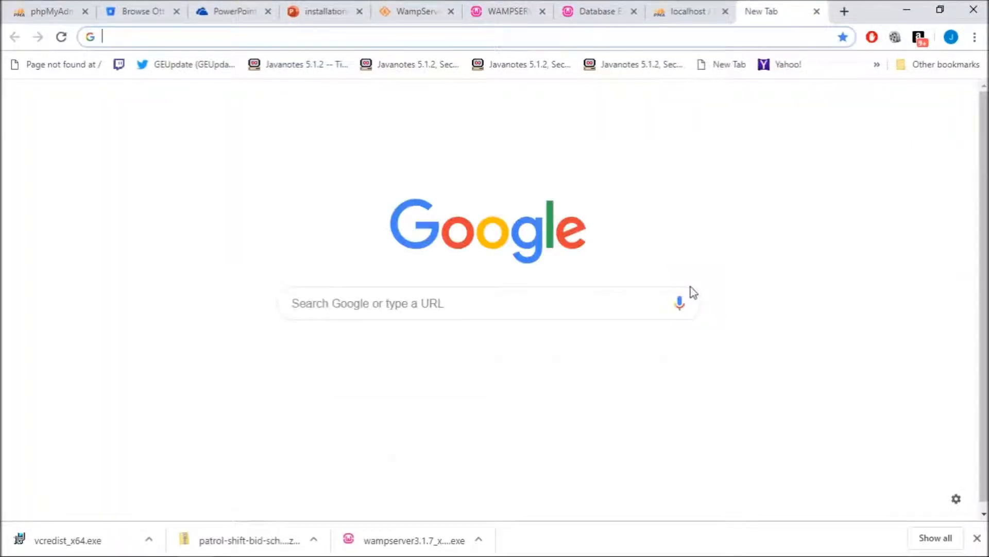
{"action": "type", "text": "localhost/sfsc"}
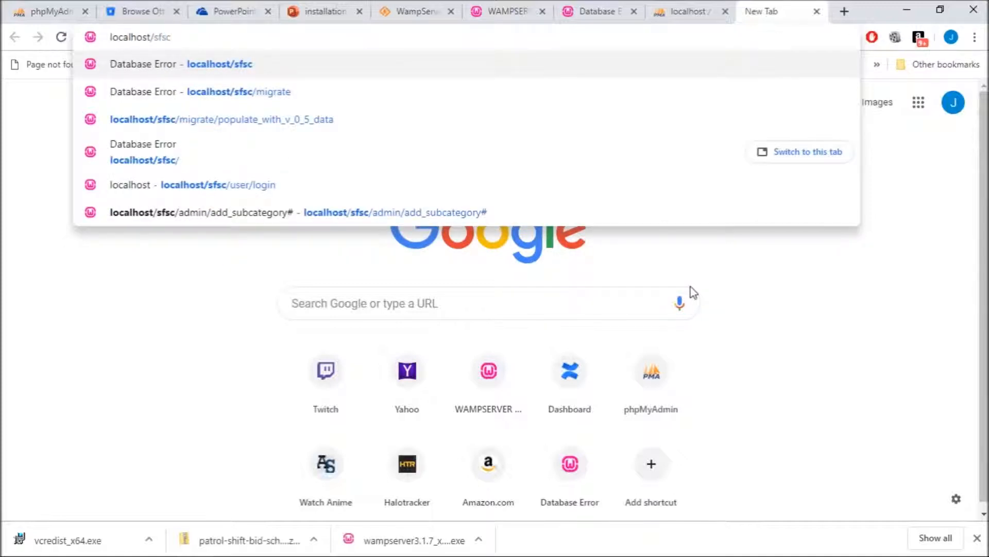
{"action": "type", "text": "/"}
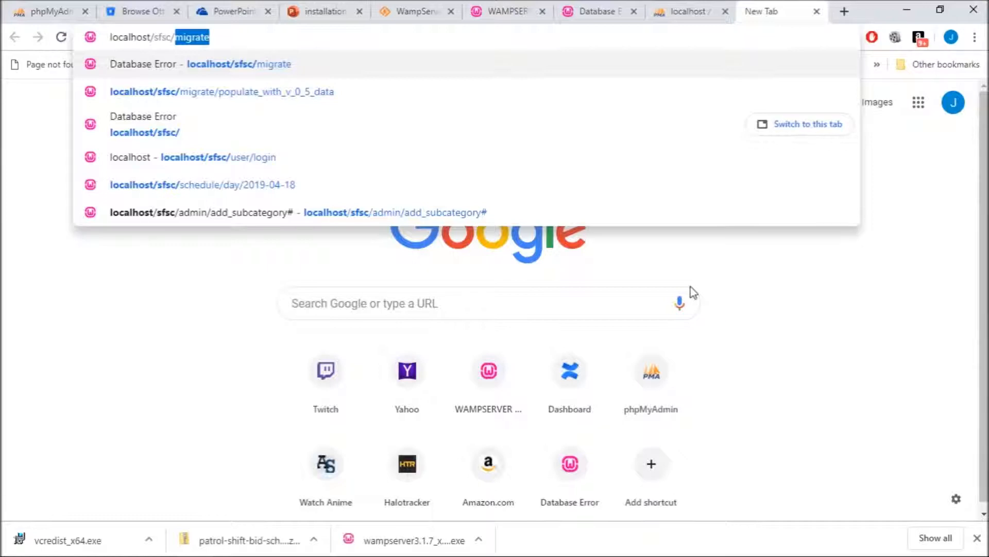
{"action": "type", "text": "migrate"}
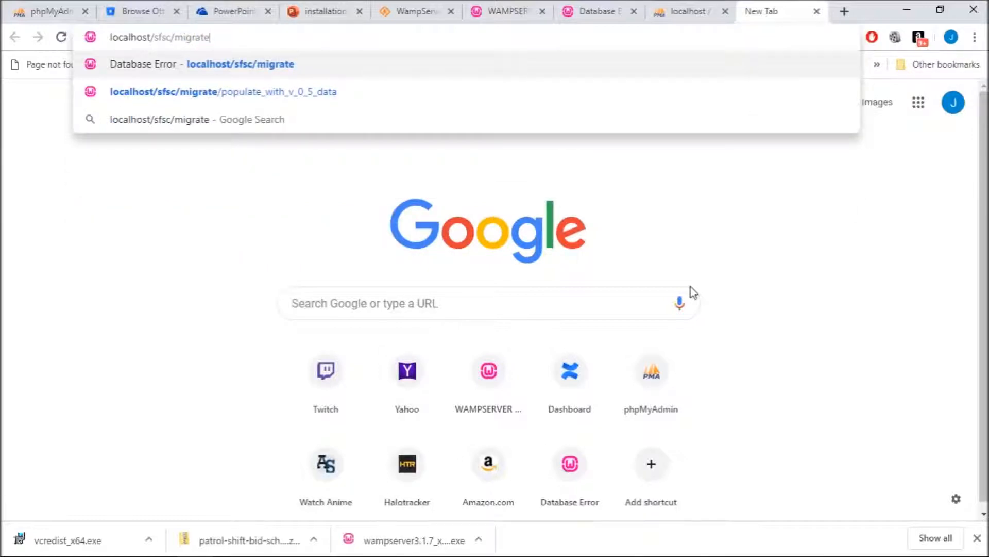
{"action": "key", "text": "Return"}
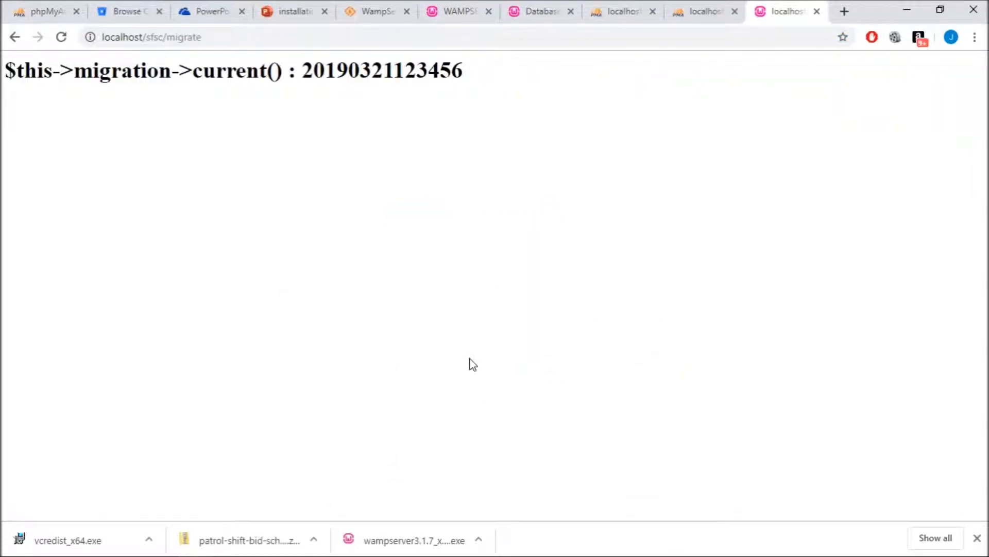
- Refresh phpMyAdmin's shift scheduler table list to check the 20 tables created by the migration
{"action": "left_click_drag", "start_coordinate": [484, 80], "coordinate": [2, 77]}
{"action": "left_click", "coordinate": [249, 125]}
{"action": "left_click", "coordinate": [713, 11]}
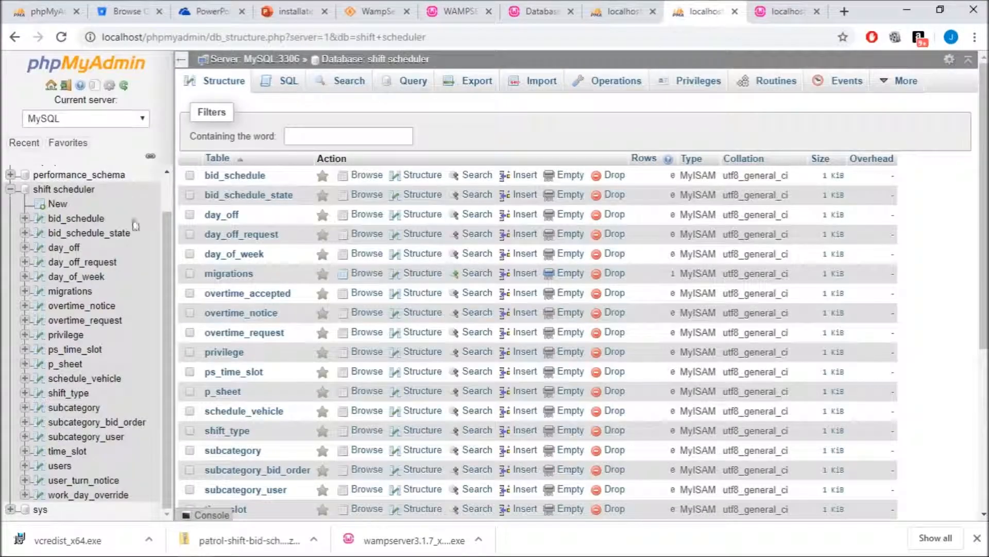
{"action": "left_click", "coordinate": [66, 192]}
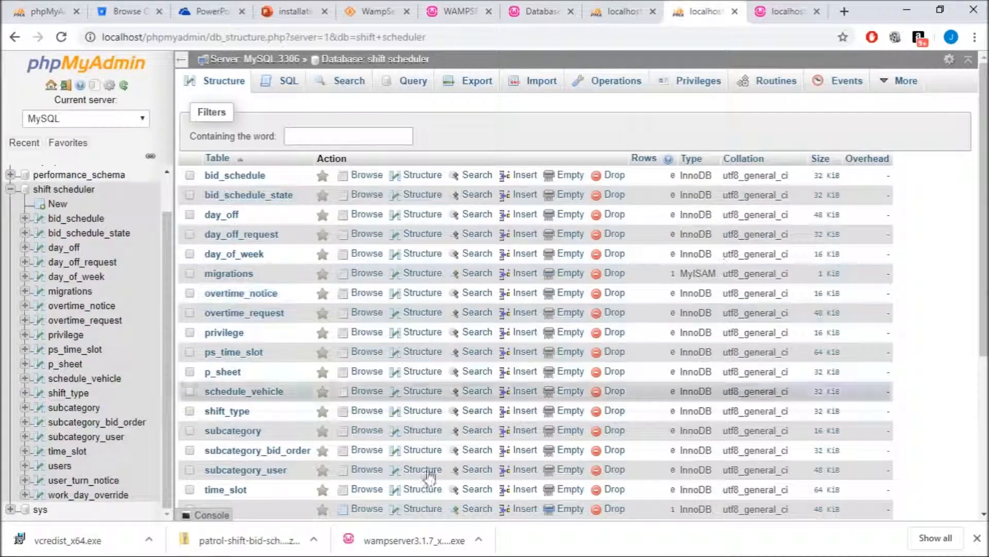
{"action": "scroll", "coordinate": [335, 214], "scroll_direction": "down", "scroll_amount": 3}
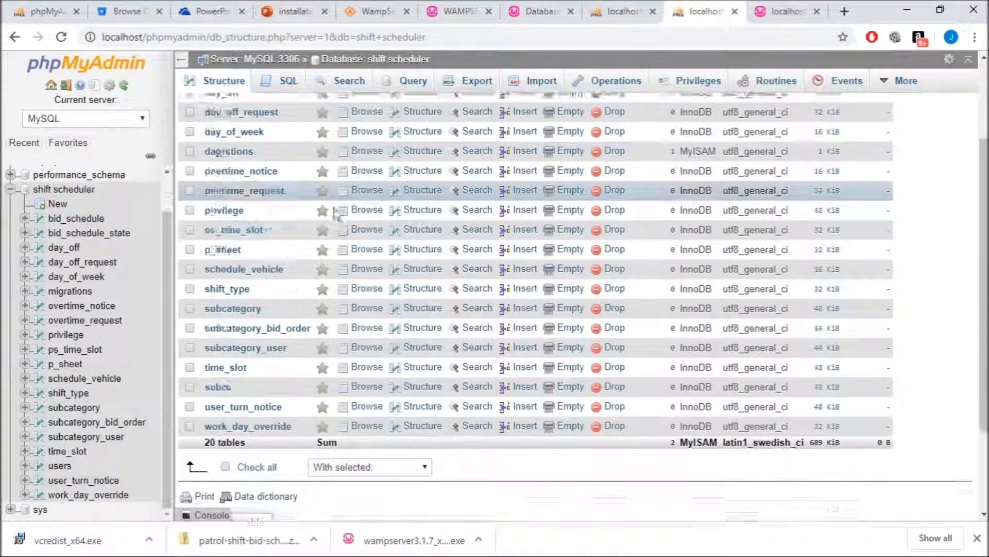
{"action": "scroll", "coordinate": [309, 253], "scroll_direction": "up", "scroll_amount": 3}
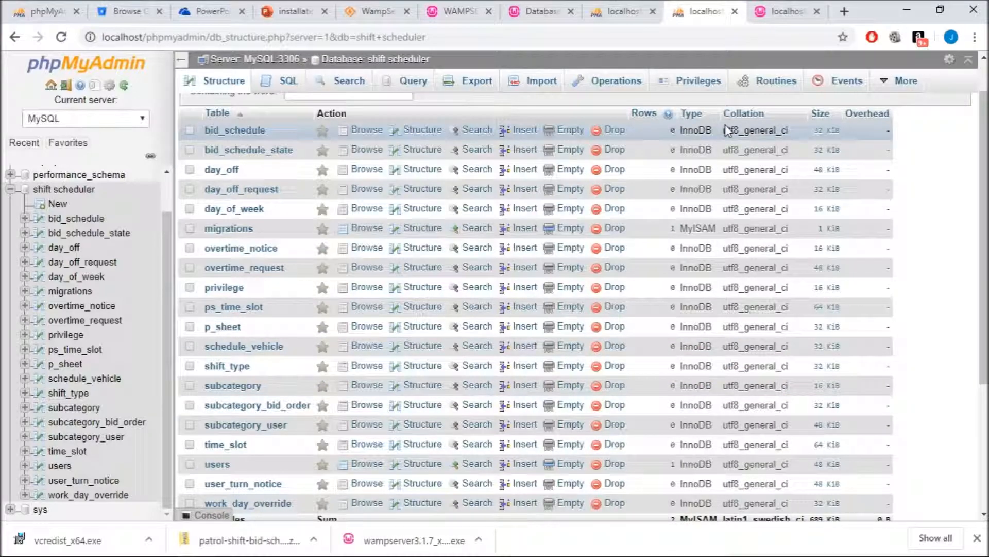
- Run the populate_with_v_0_5_data migration, review its seeded output, then return to phpMyAdmin
{"action": "left_click", "coordinate": [777, 16]}
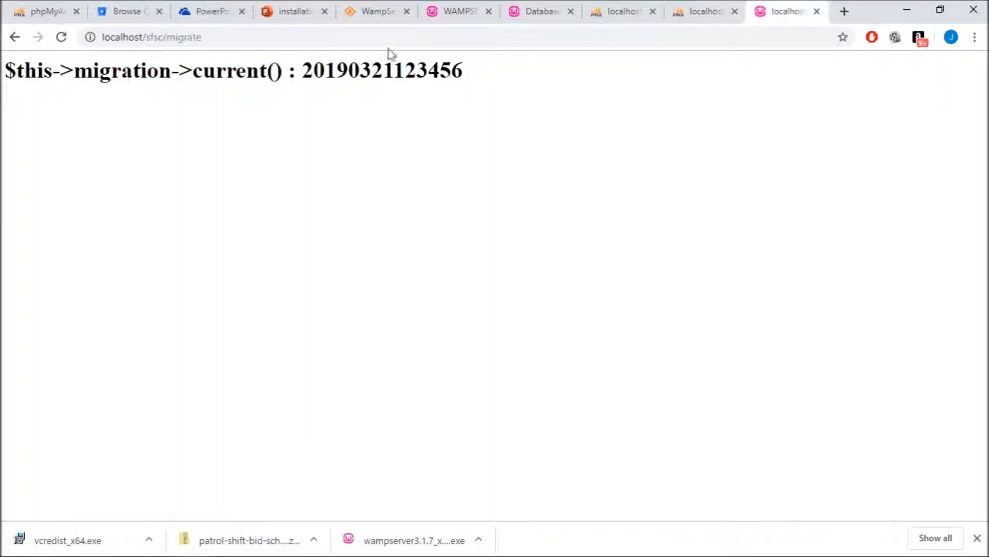
{"action": "left_click", "coordinate": [237, 41]}
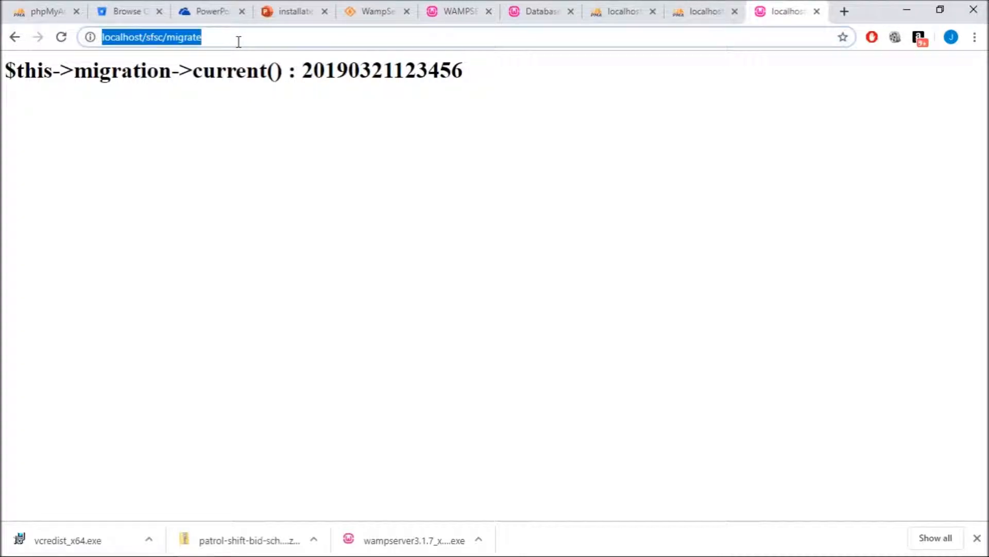
{"action": "left_click", "coordinate": [239, 41]}
{"action": "type", "text": "/"}
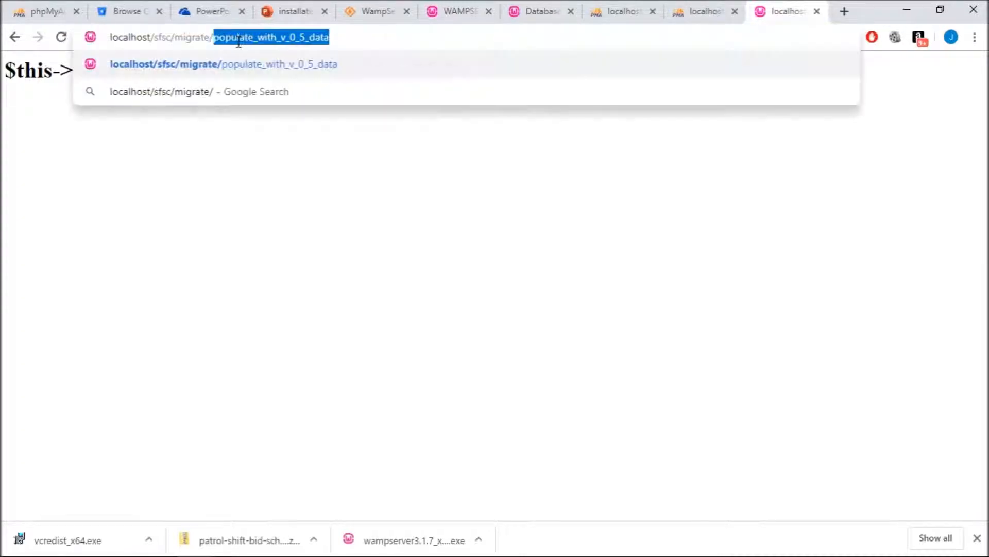
{"action": "type", "text": "popu"}
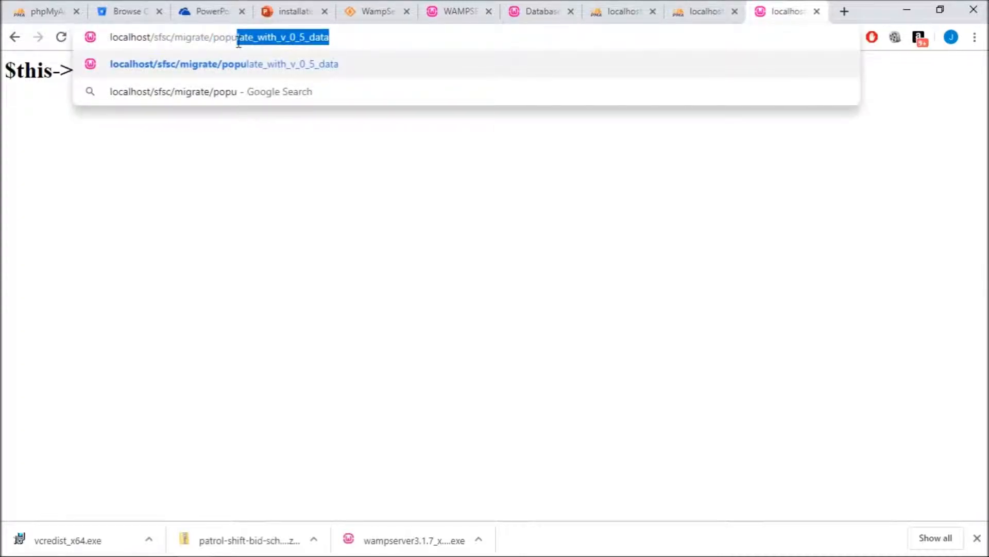
{"action": "left_click", "coordinate": [294, 65]}
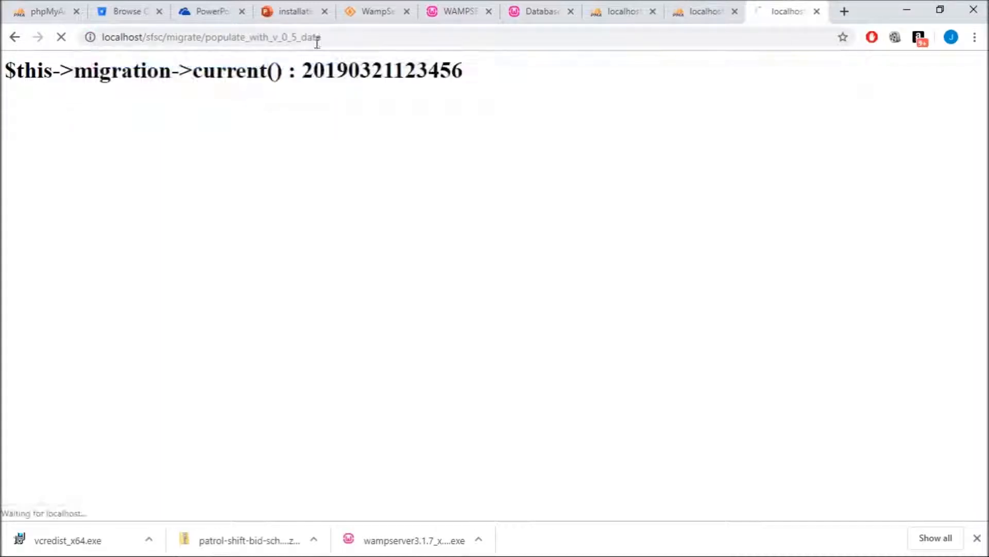
{"action": "left_click", "coordinate": [331, 38]}
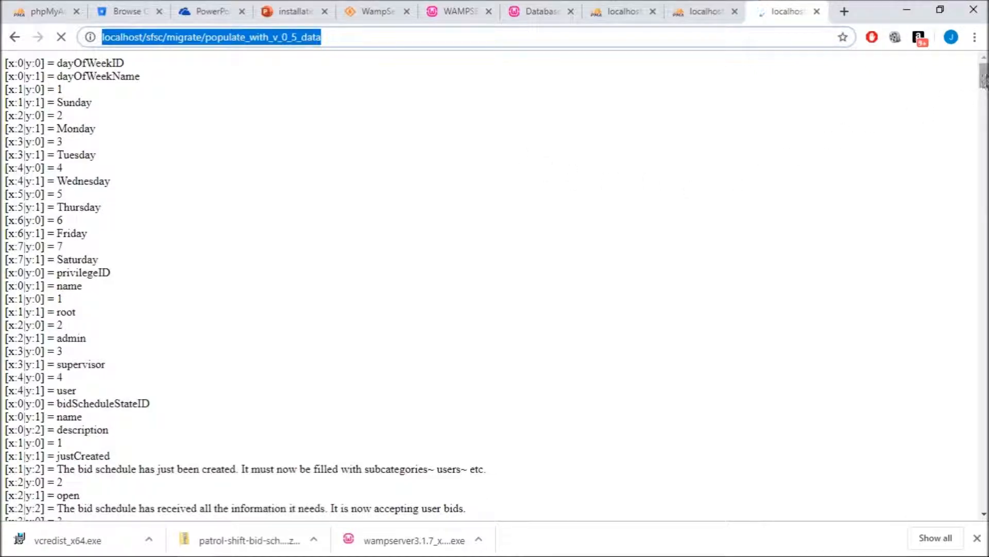
{"action": "left_click_drag", "start_coordinate": [986, 80], "coordinate": [983, 512]}
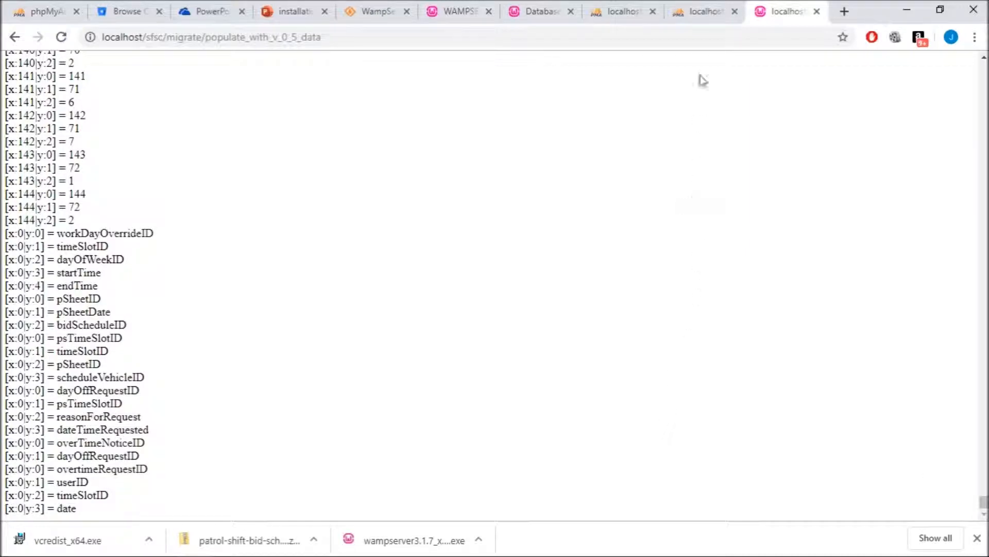
{"action": "left_click", "coordinate": [697, 14]}
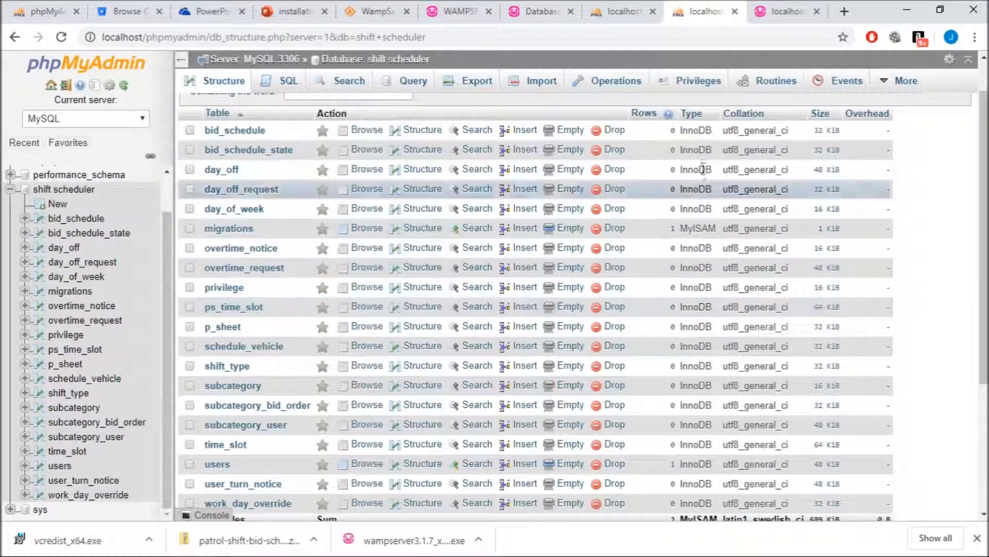
- Reload the database structure, browse subcategory_user's 88 seeded rows, and open a new blank tab
{"action": "left_click", "coordinate": [60, 37]}
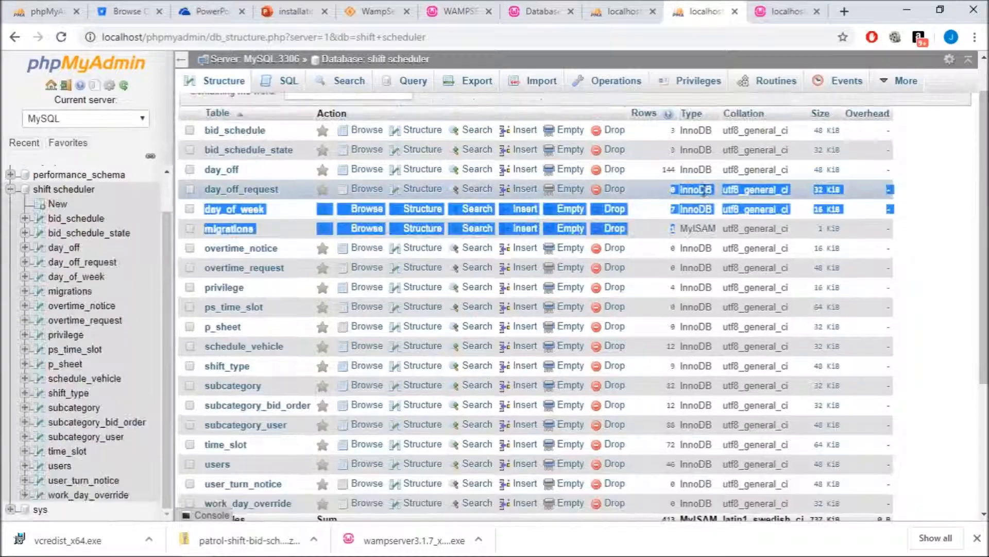
{"action": "scroll", "coordinate": [681, 368], "scroll_direction": "down", "scroll_amount": 3}
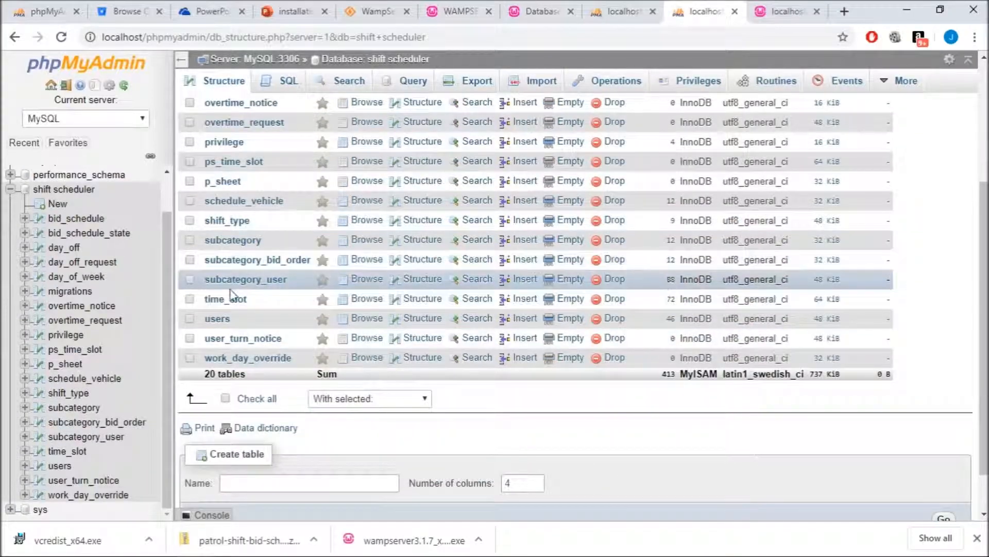
{"action": "left_click", "coordinate": [260, 279]}
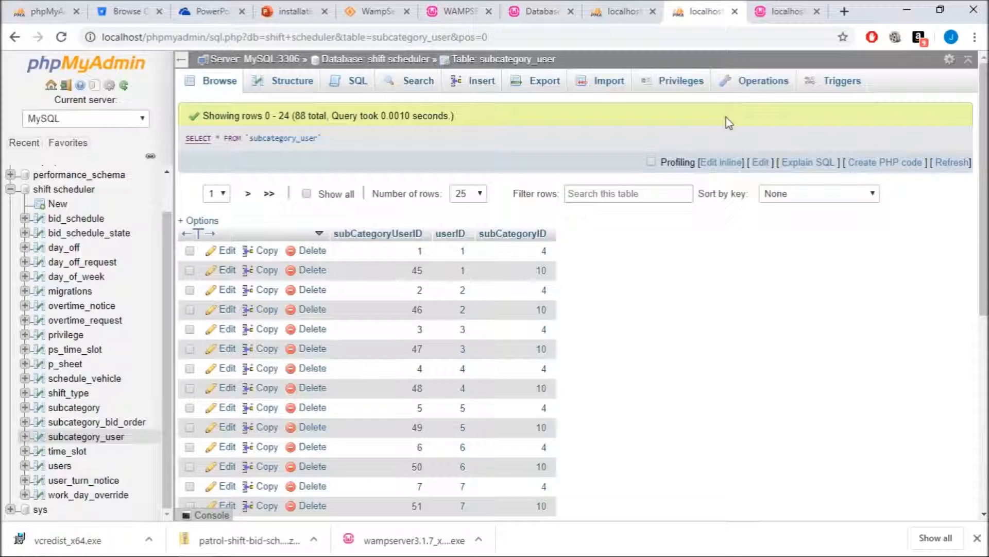
{"action": "left_click", "coordinate": [843, 13]}
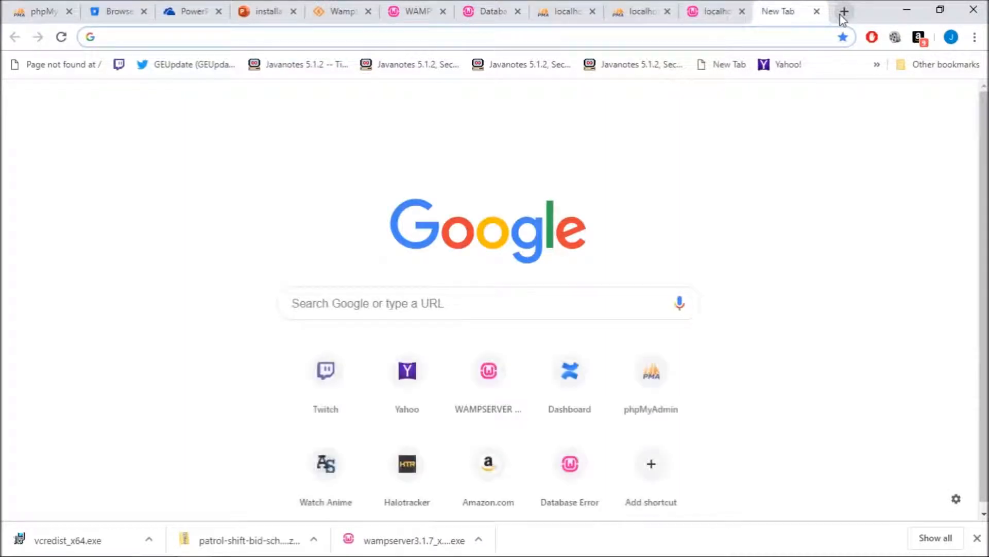
- Load localhost/sfsc to reach the SFSC app's login page
{"action": "type", "text": "localhost"}
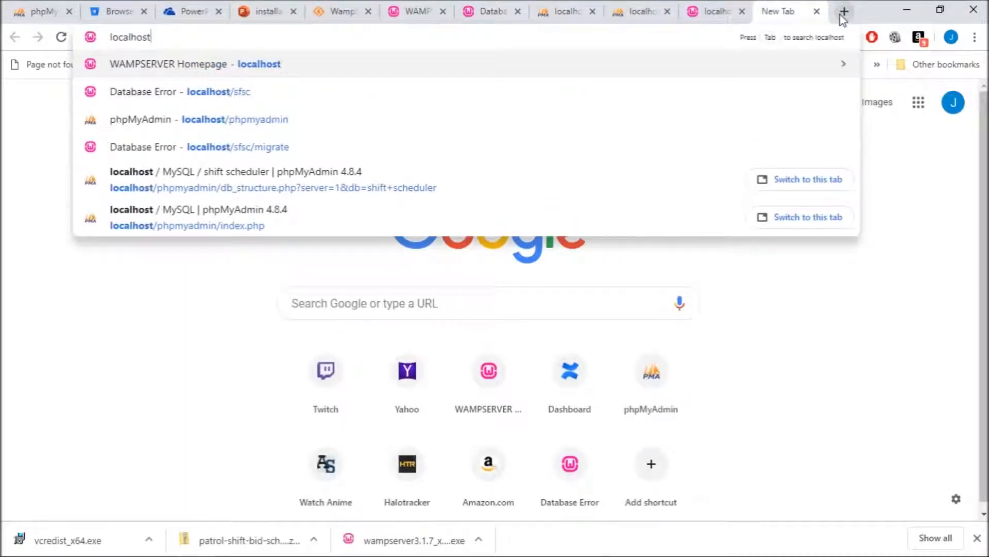
{"action": "type", "text": "/sfsc"}
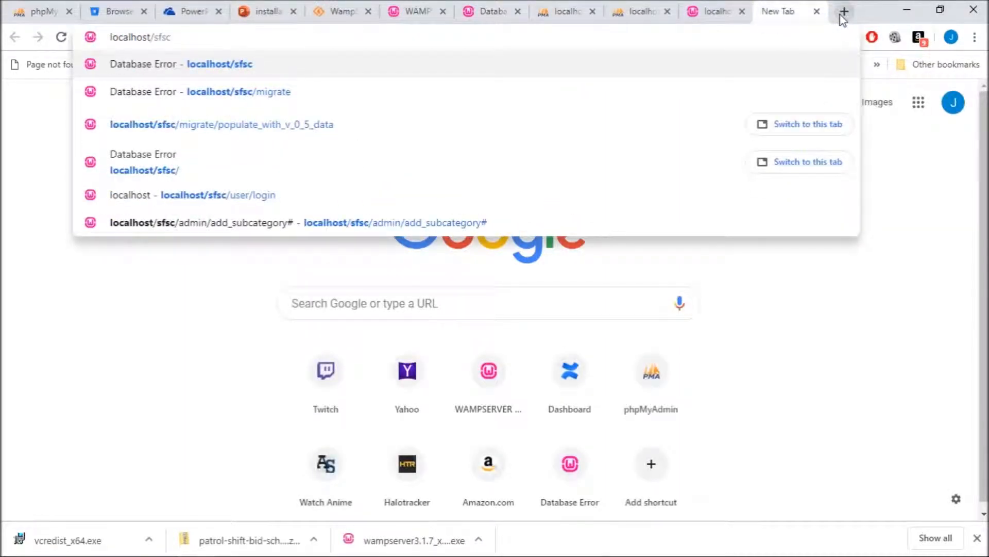
{"action": "key", "text": "Return"}
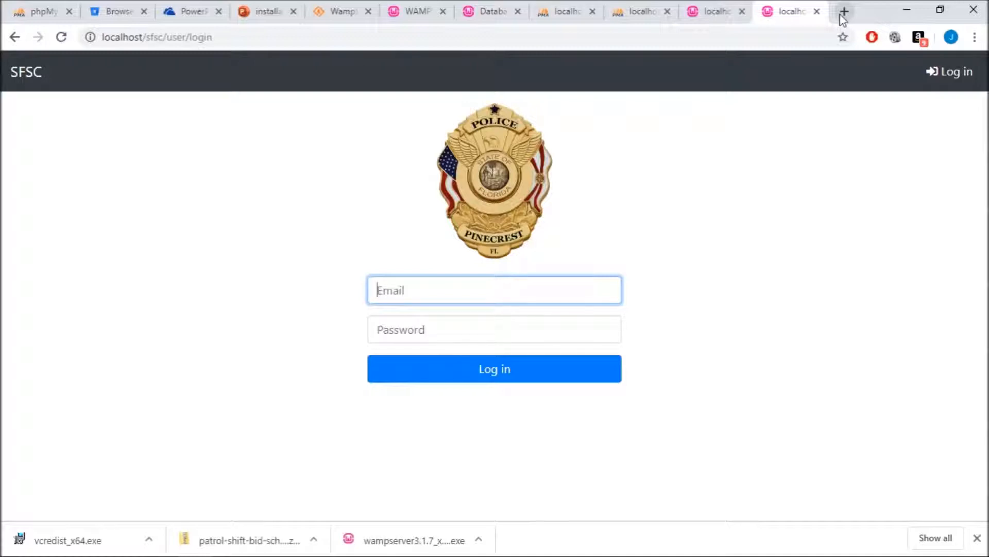
- Sign in with the admin account's e-mail and password, then go to the Admin page
{"action": "type", "text": "admin@example.com"}
{"action": "key", "text": "Tab"}
{"action": "type", "text": "admin"}
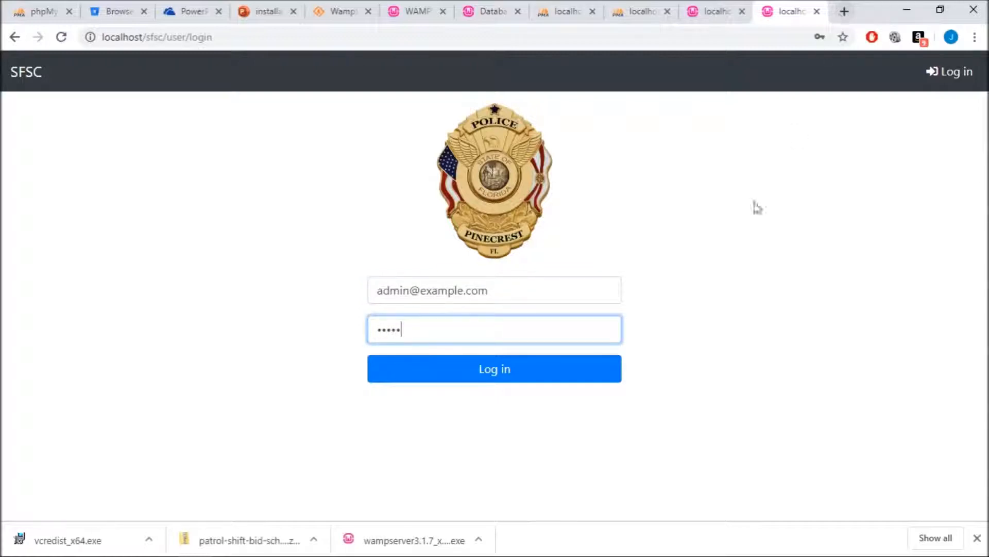
{"action": "left_click", "coordinate": [541, 375]}
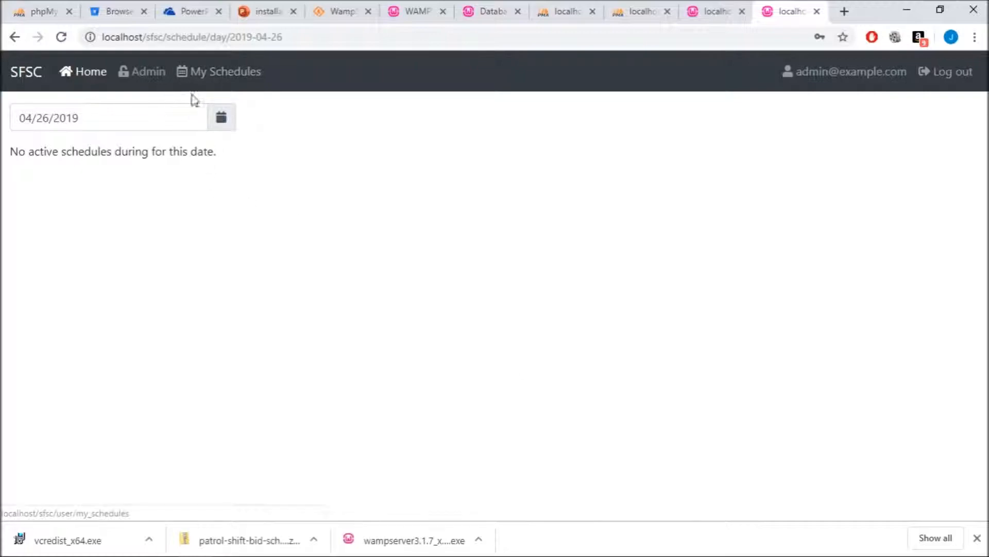
{"action": "left_click", "coordinate": [147, 79]}
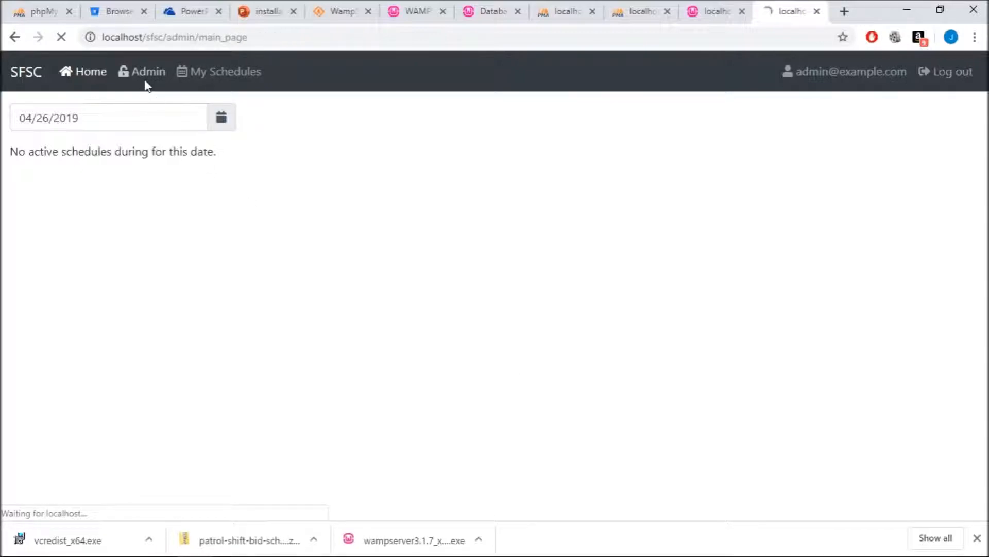